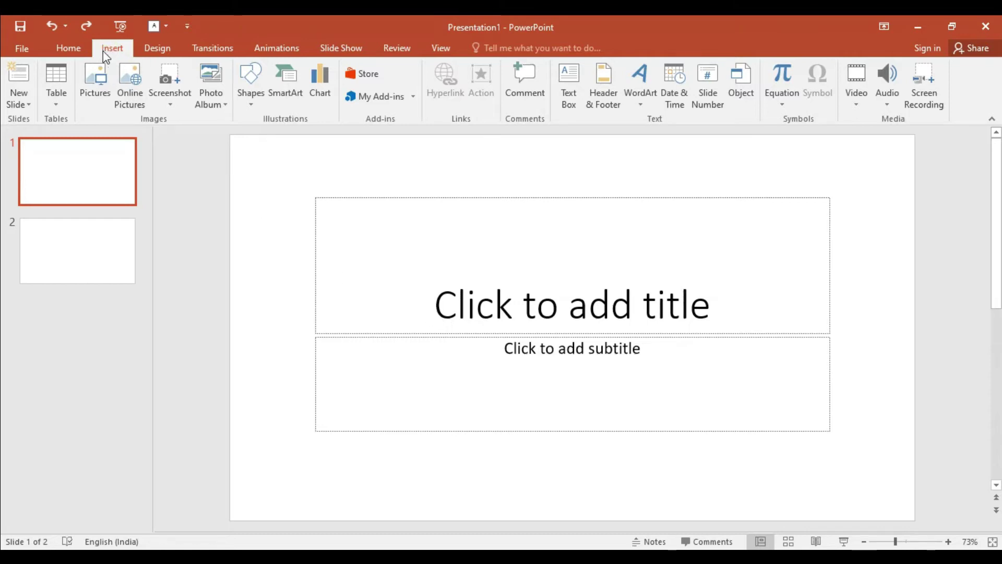
Browse the Home and Insert ribbons, then select the slide 2 thumbnail to edit it
{"action": "left_click", "coordinate": [70, 48]}
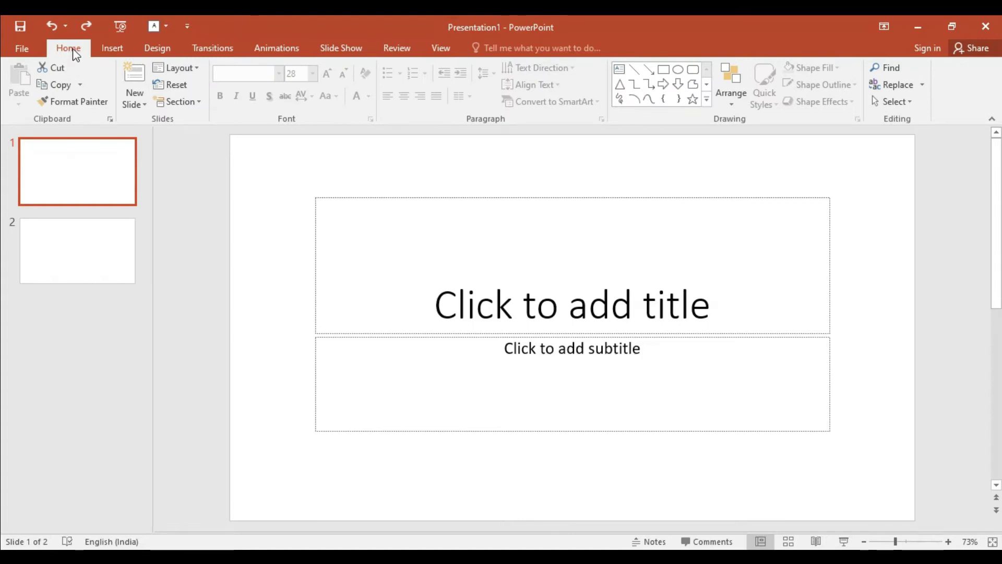
{"action": "left_click", "coordinate": [111, 50]}
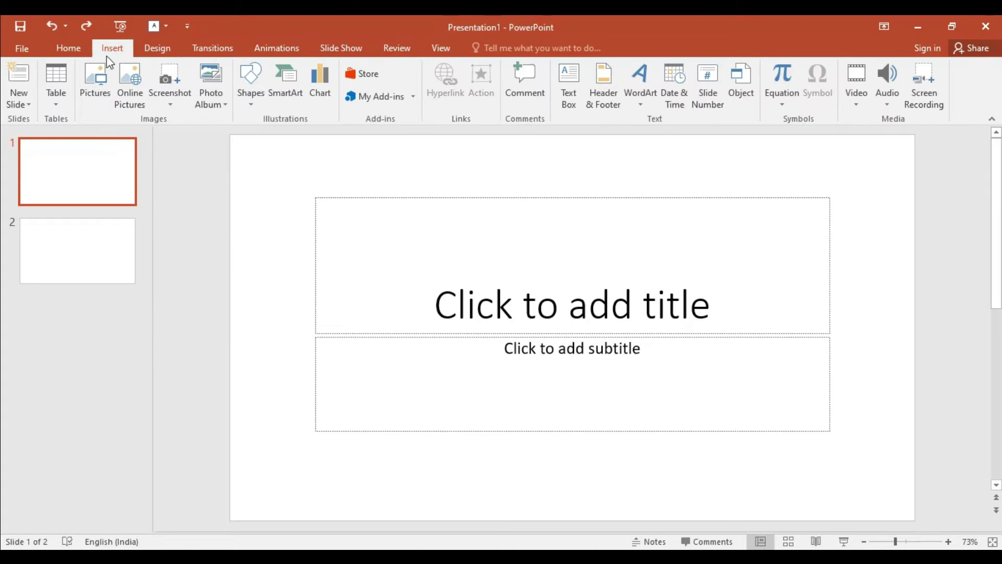
{"action": "left_click", "coordinate": [97, 174]}
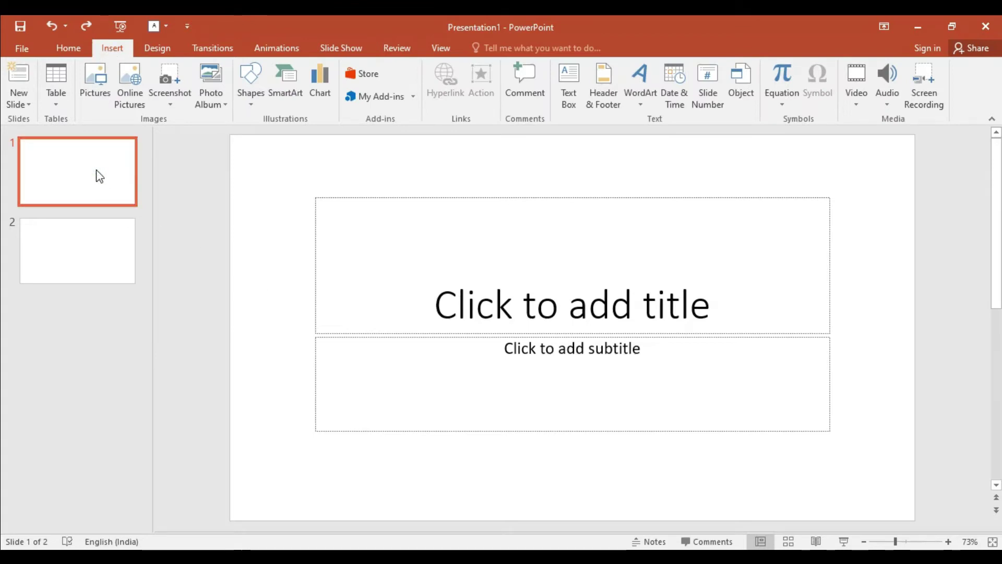
{"action": "left_click", "coordinate": [105, 248]}
{"action": "left_click", "coordinate": [100, 183]}
{"action": "left_click", "coordinate": [112, 252]}
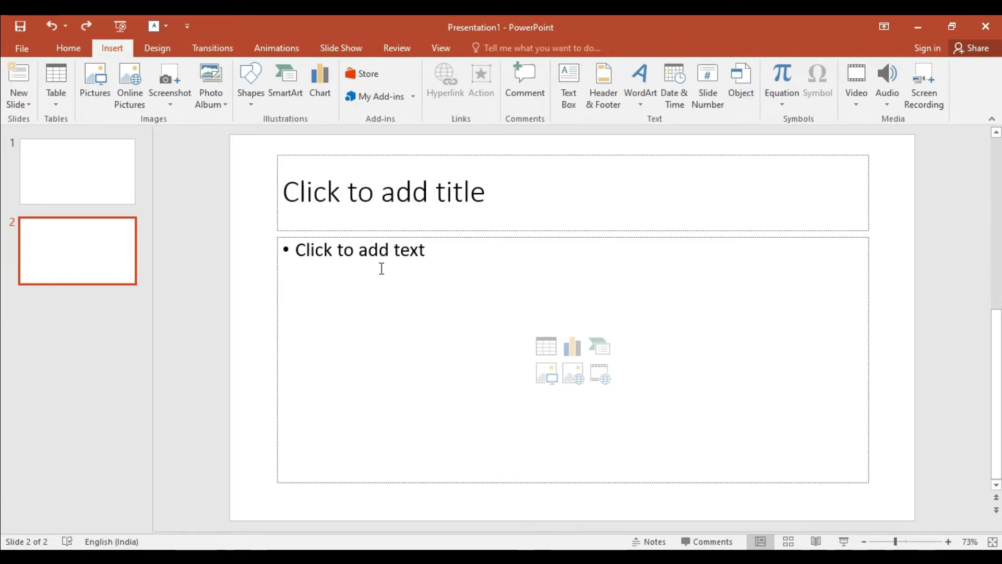
{"action": "left_click", "coordinate": [99, 255]}
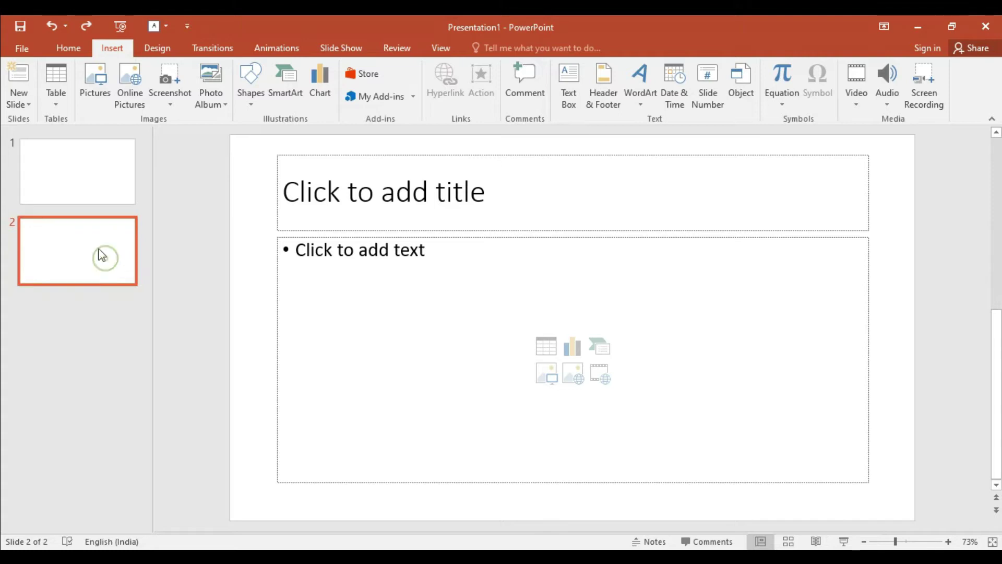
{"action": "left_click", "coordinate": [363, 274]}
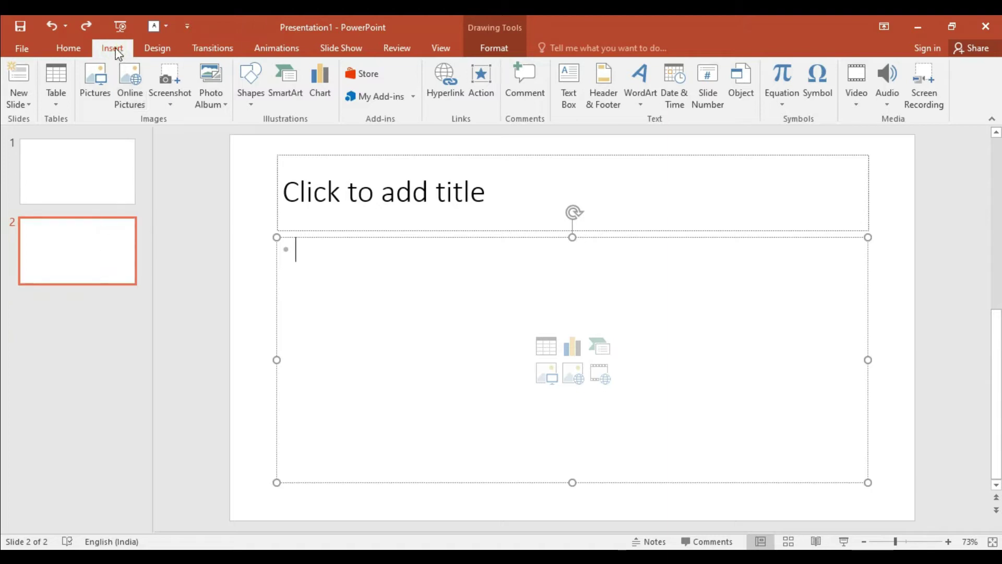
{"action": "left_click", "coordinate": [57, 105]}
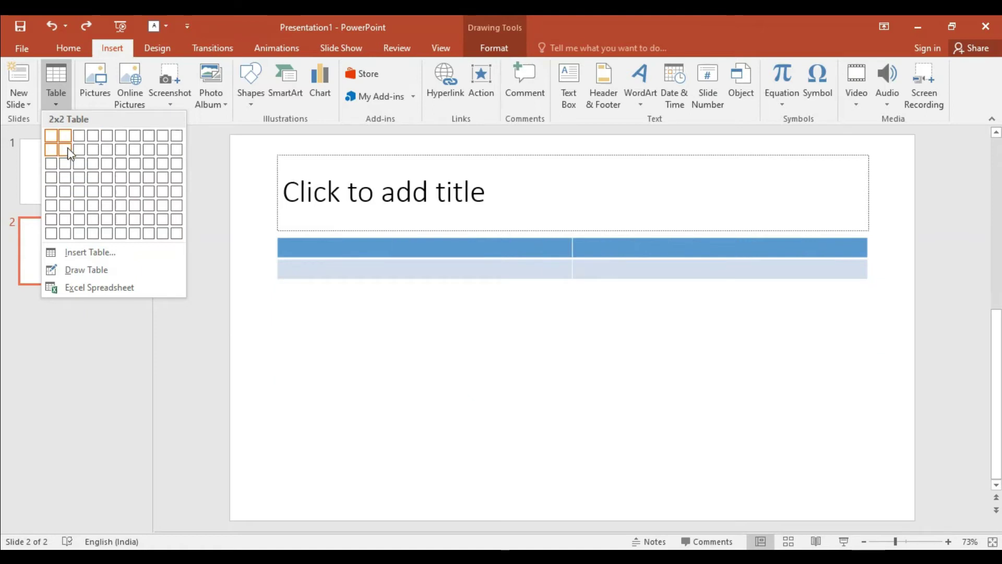
{"action": "left_click", "coordinate": [94, 165]}
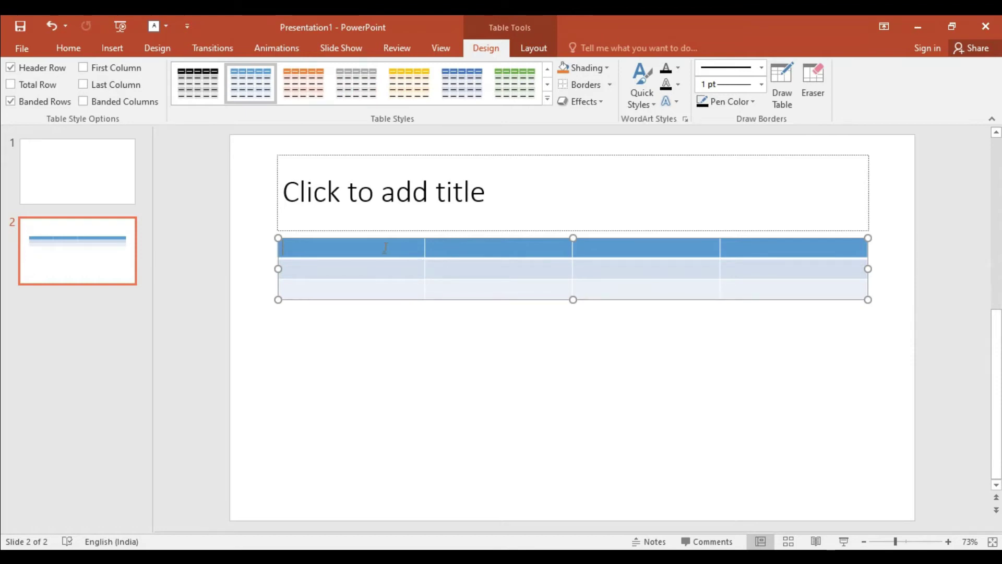
{"action": "left_click", "coordinate": [678, 252]}
{"action": "left_click", "coordinate": [780, 252]}
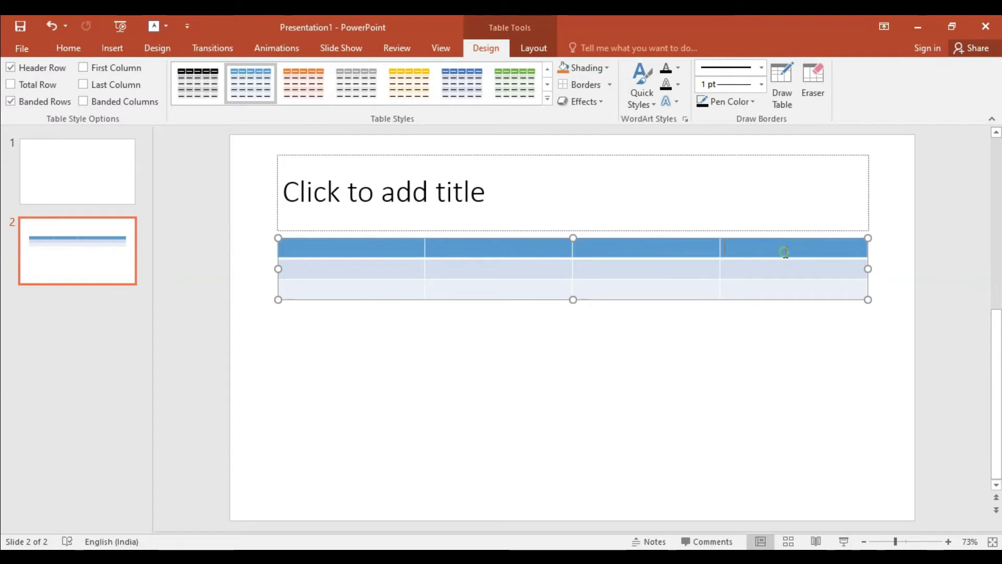
{"action": "key", "text": "ctrl+z"}
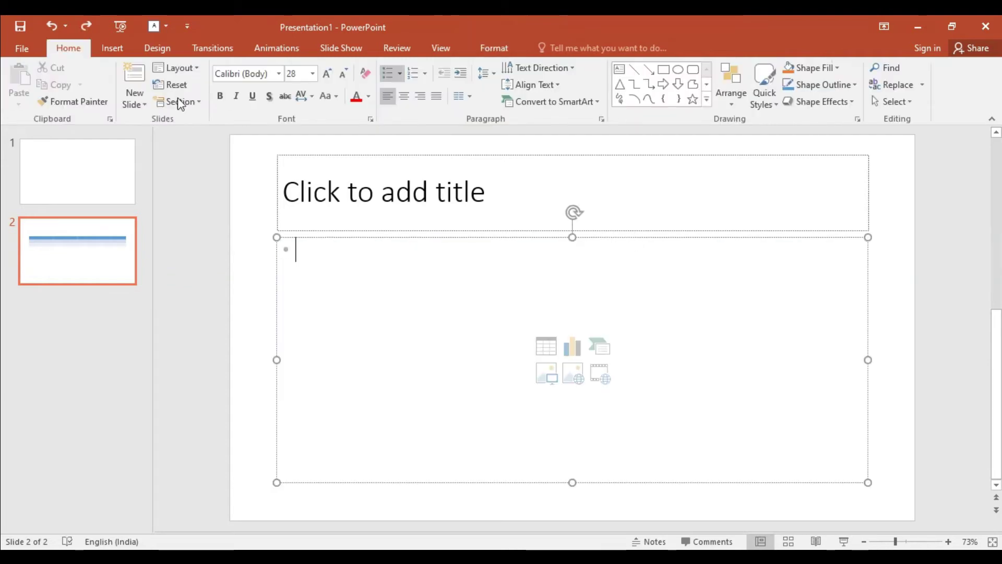
{"action": "left_click", "coordinate": [113, 48]}
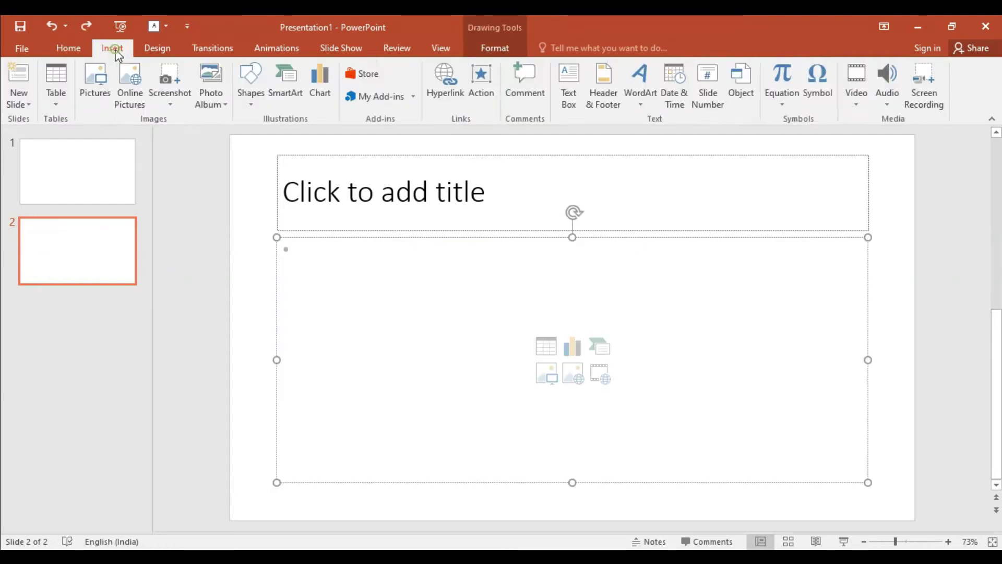
{"action": "left_click", "coordinate": [58, 99]}
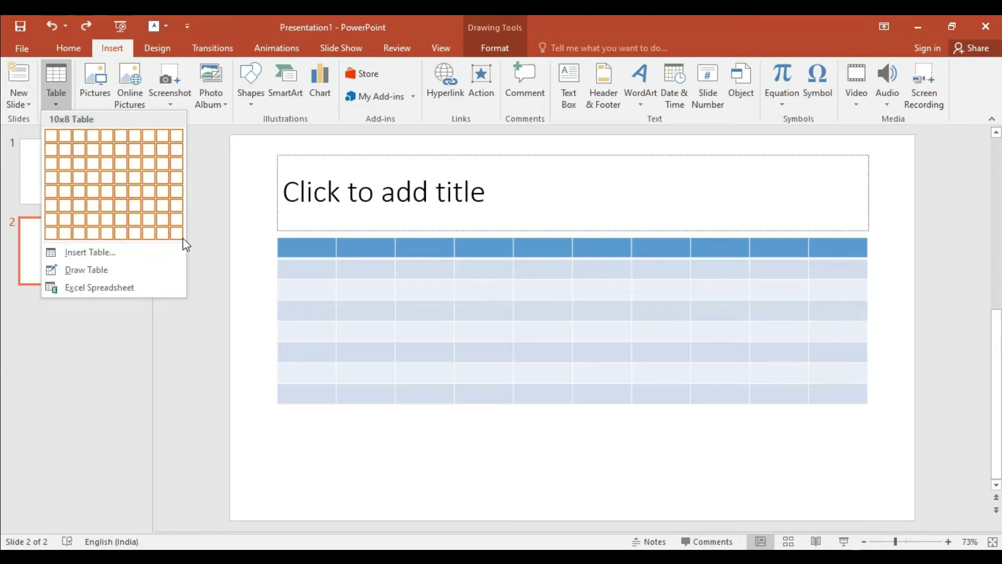
{"action": "left_click", "coordinate": [139, 194]}
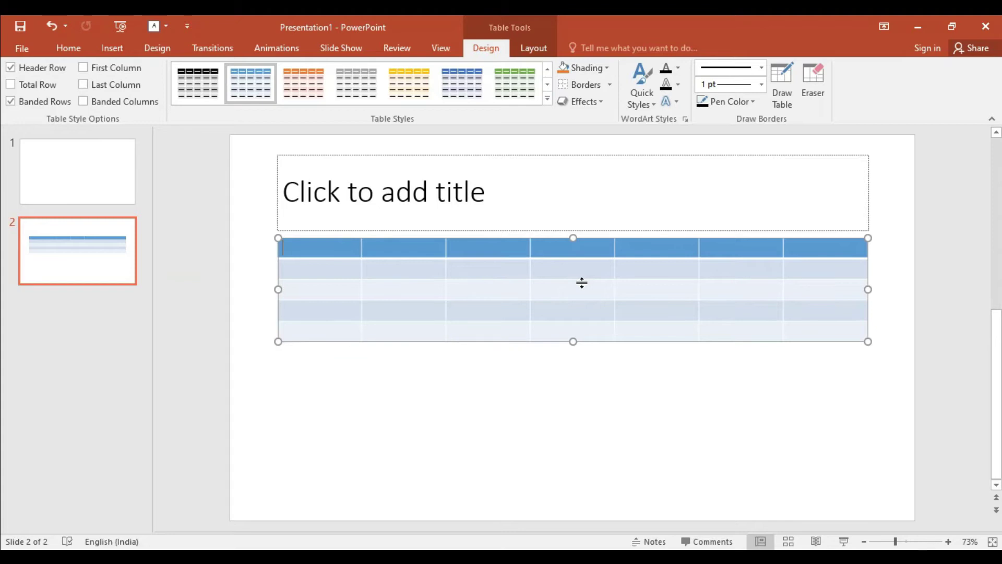
{"action": "key", "text": "ctrl+z"}
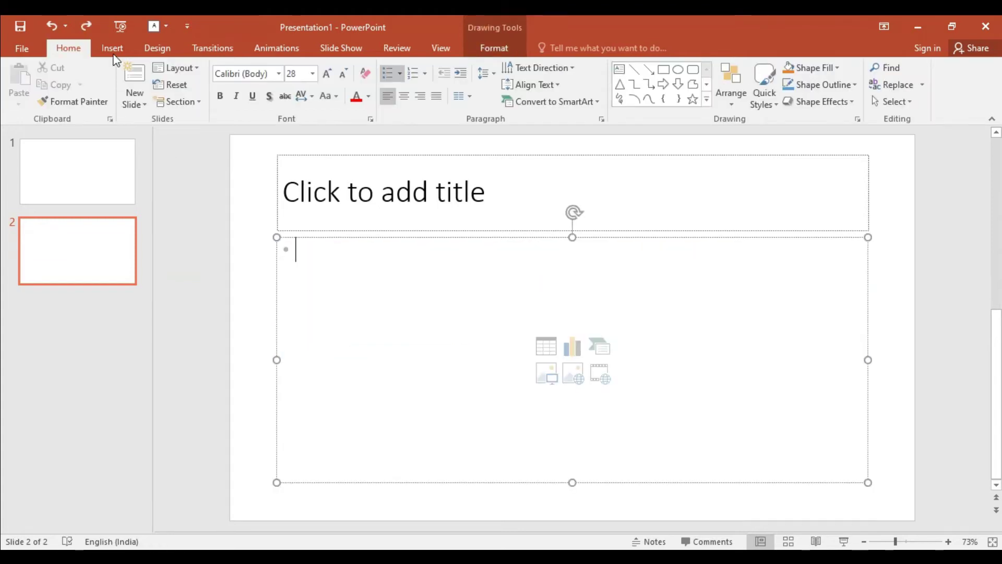
{"action": "left_click", "coordinate": [112, 48]}
{"action": "left_click", "coordinate": [56, 104]}
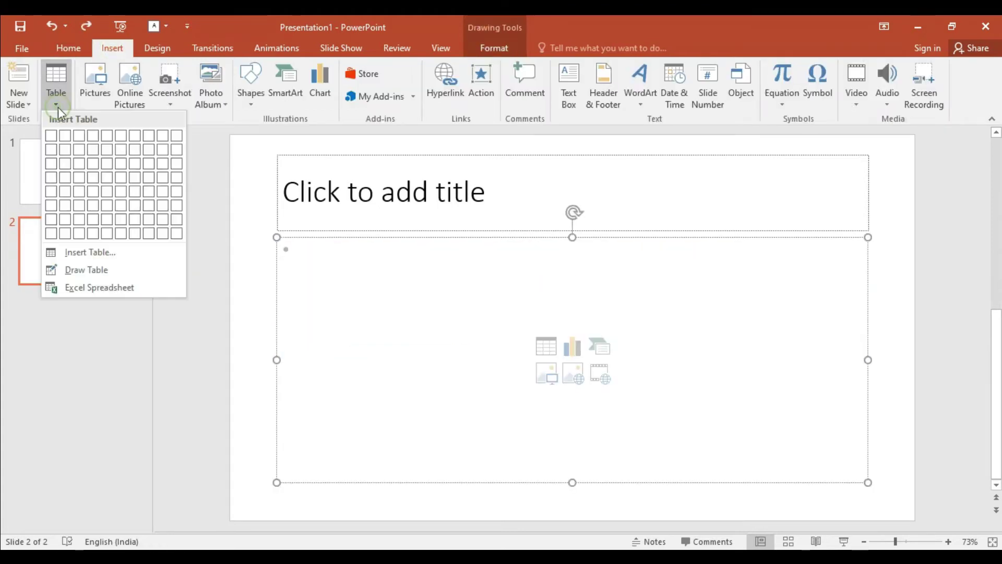
{"action": "left_click", "coordinate": [127, 252]}
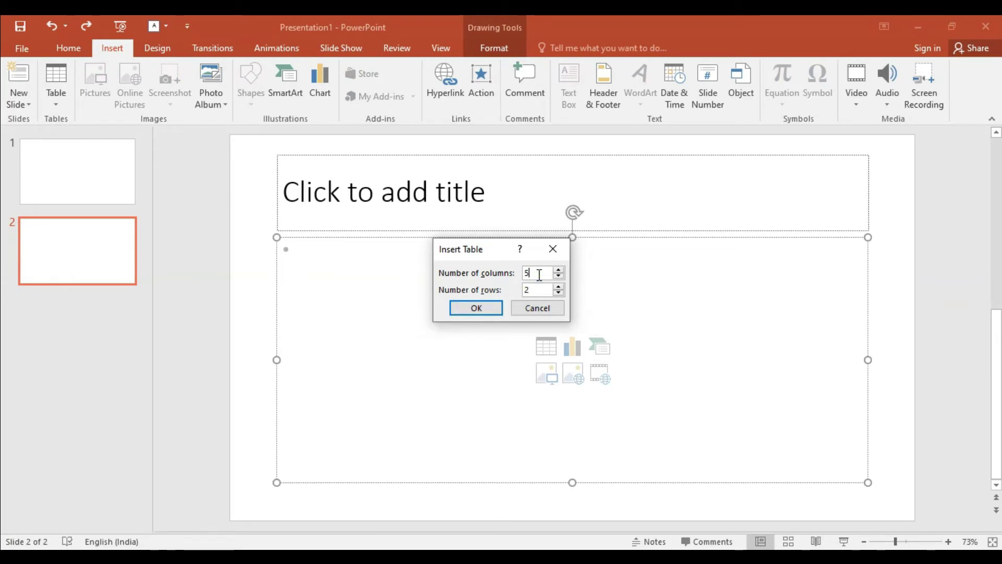
{"action": "left_click", "coordinate": [543, 291]}
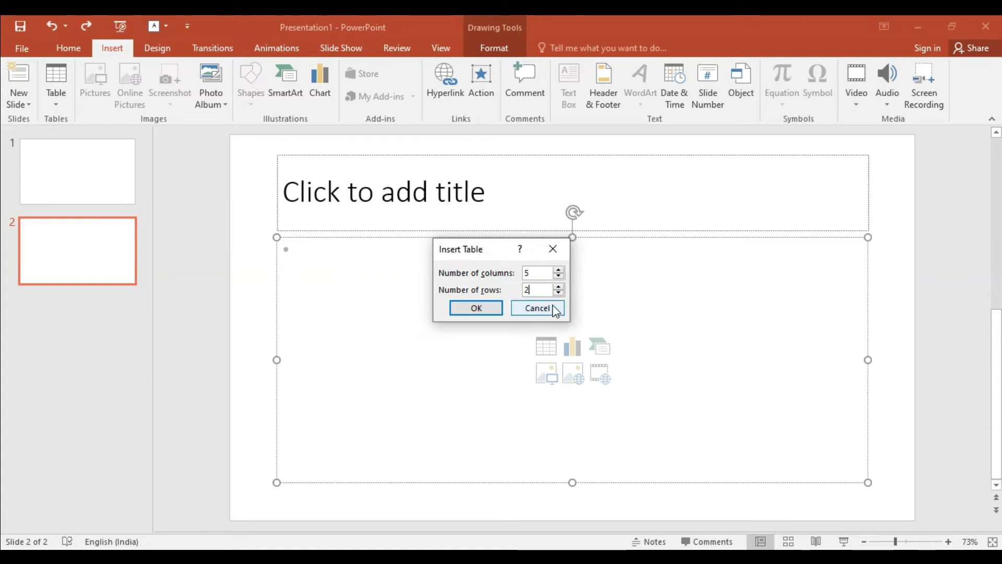
{"action": "left_click", "coordinate": [544, 271]}
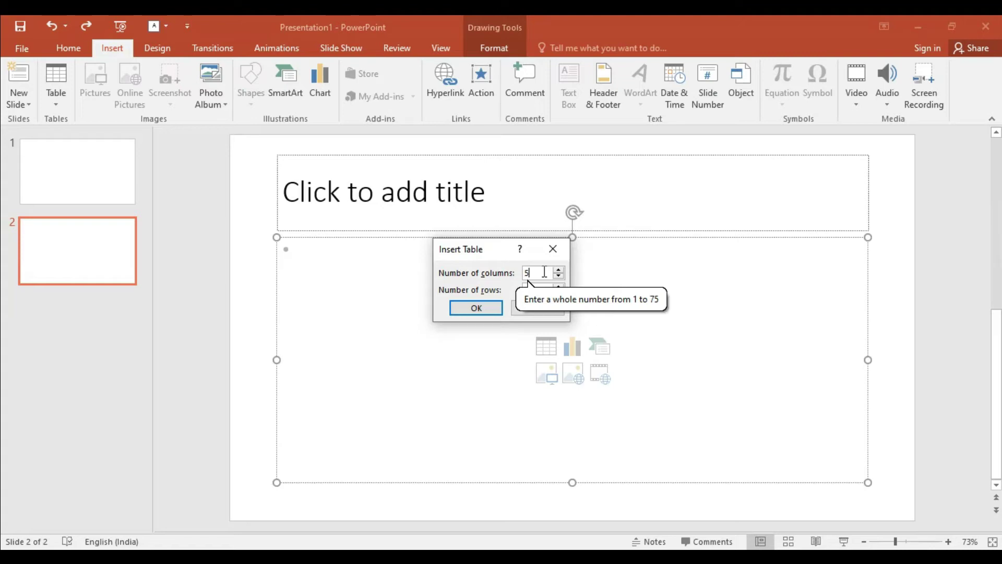
{"action": "left_click", "coordinate": [543, 288]}
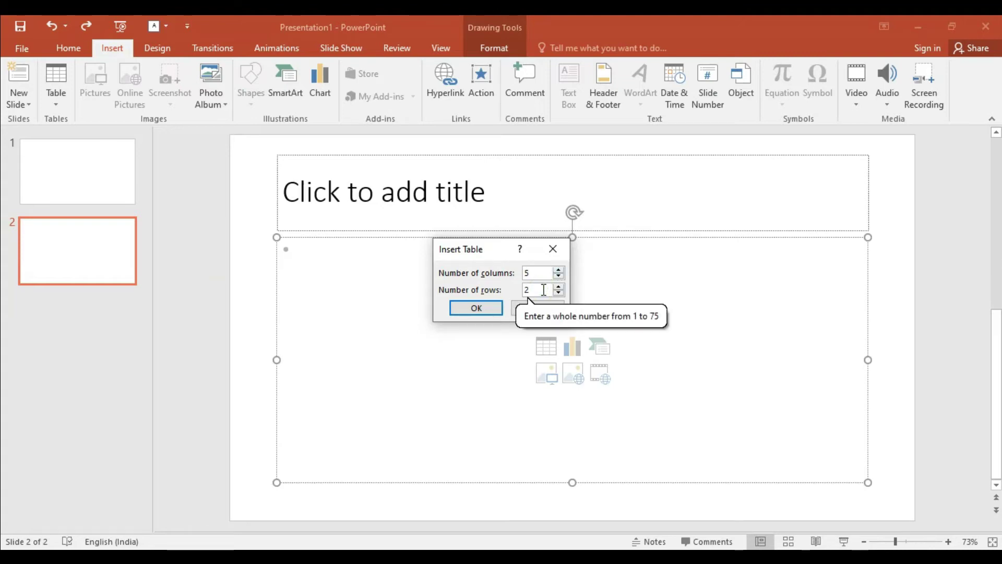
{"action": "left_click", "coordinate": [537, 274]}
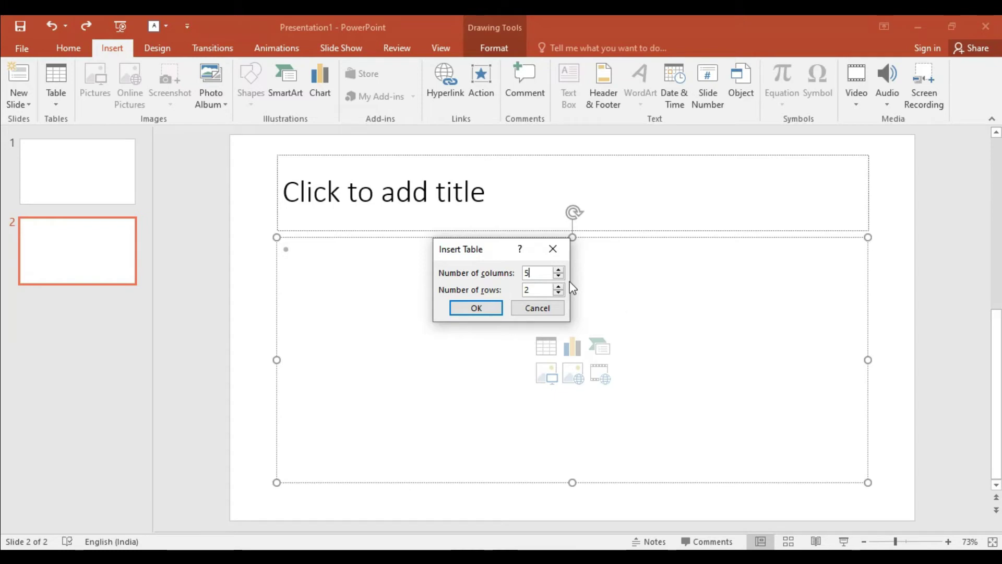
{"action": "left_click", "coordinate": [558, 271]}
{"action": "left_click", "coordinate": [557, 286]}
{"action": "left_click", "coordinate": [558, 287]}
{"action": "left_click", "coordinate": [547, 288]}
{"action": "left_click", "coordinate": [542, 272]}
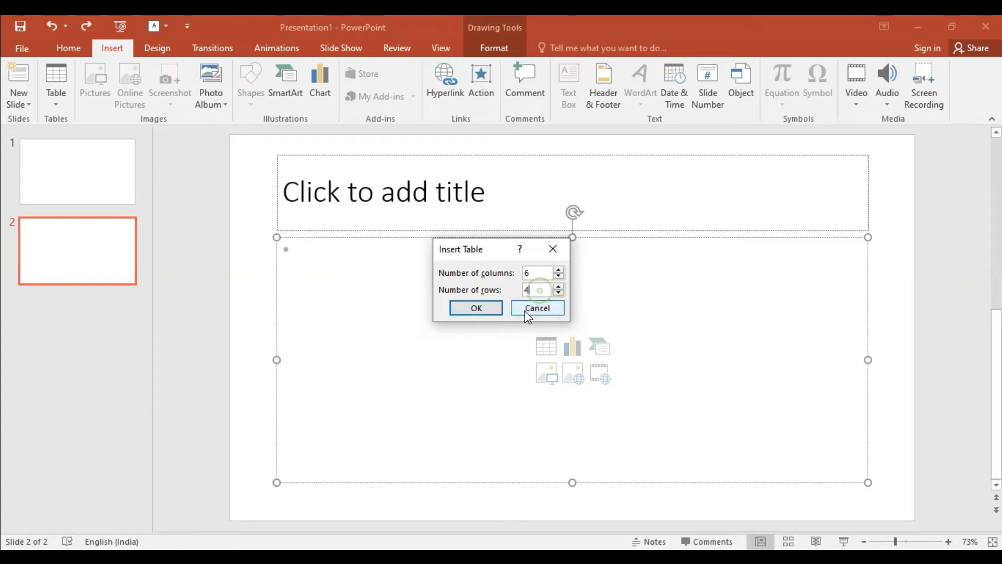
{"action": "left_click", "coordinate": [491, 309]}
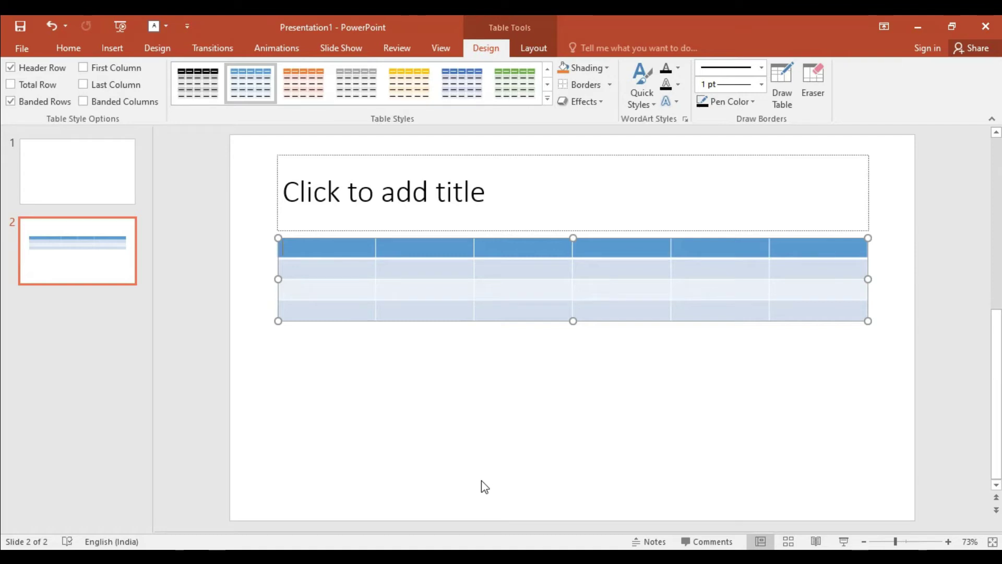
{"action": "key", "text": "ctrl+z"}
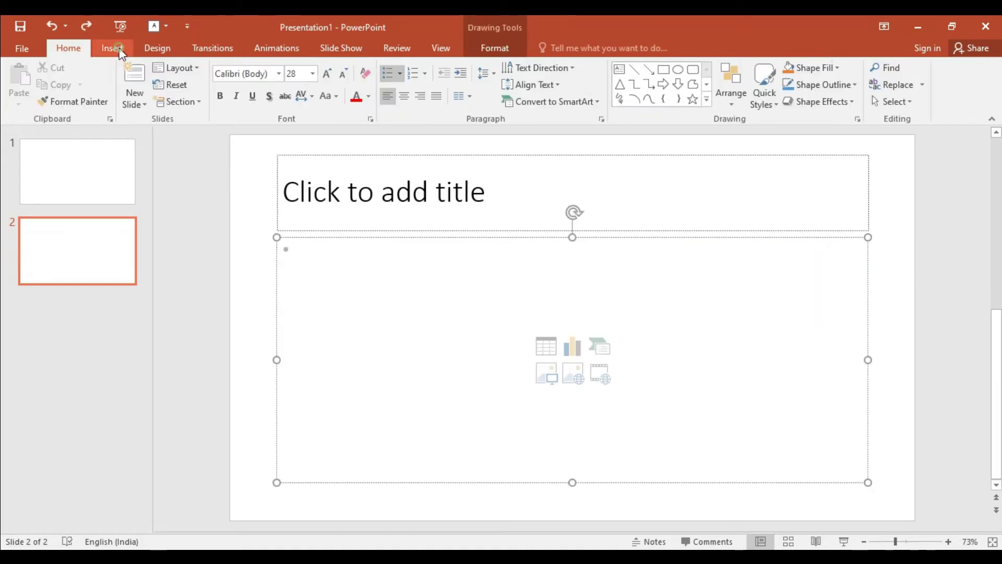
{"action": "left_click", "coordinate": [116, 48]}
{"action": "left_click", "coordinate": [52, 99]}
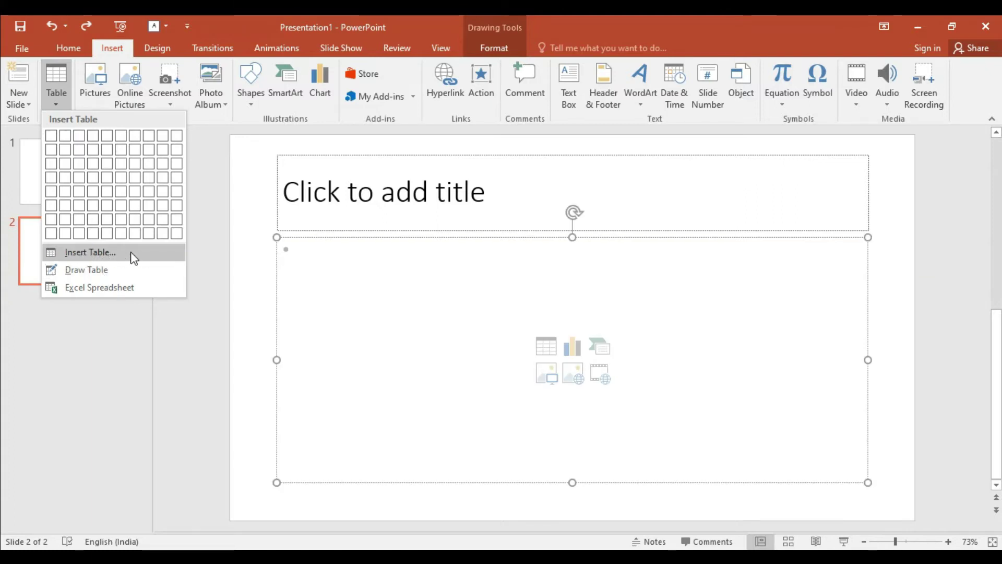
{"action": "left_click", "coordinate": [124, 254]}
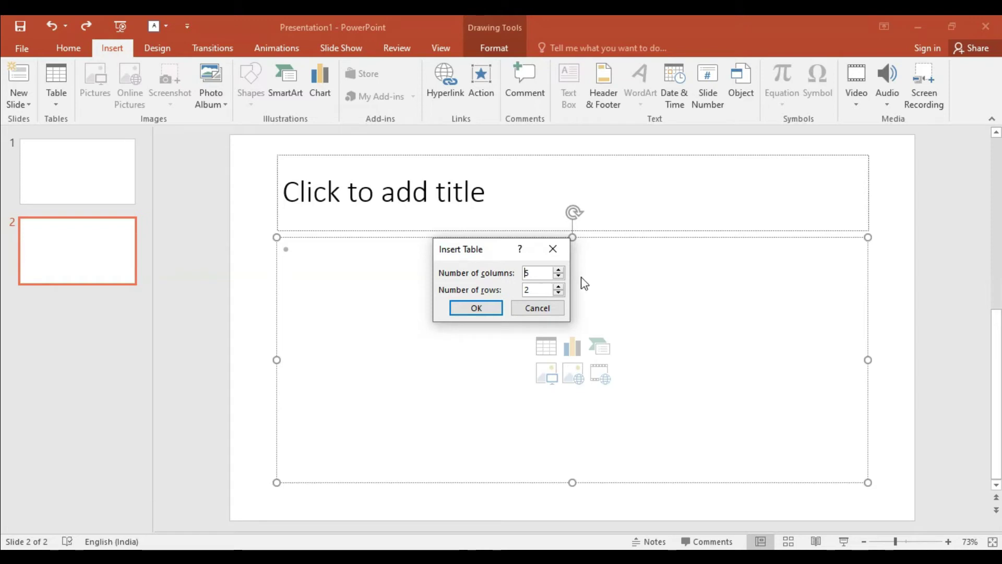
{"action": "left_click", "coordinate": [552, 249]}
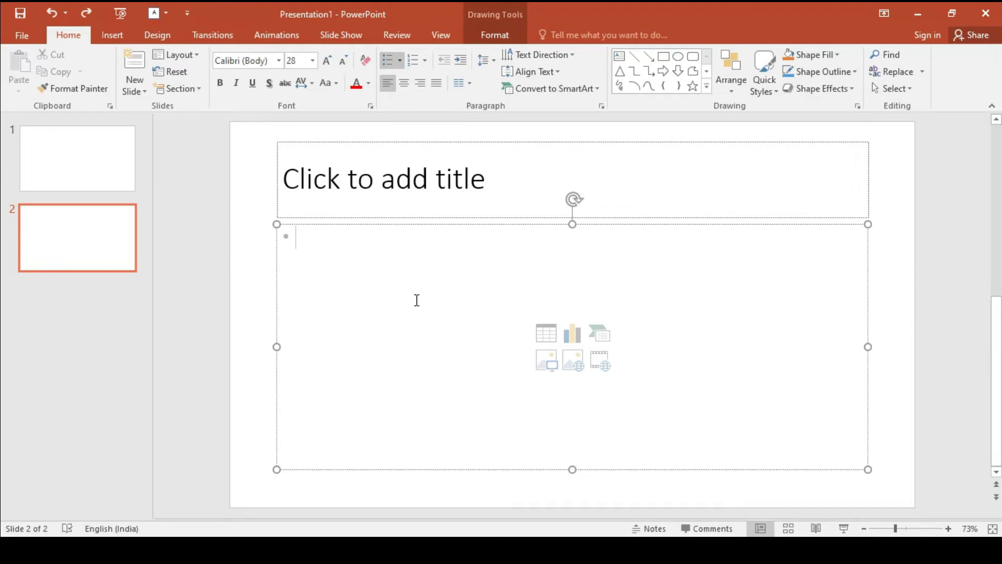
Try drawing a table in slide 2's content area with Insert > Table > Draw Table
{"action": "left_click", "coordinate": [112, 37]}
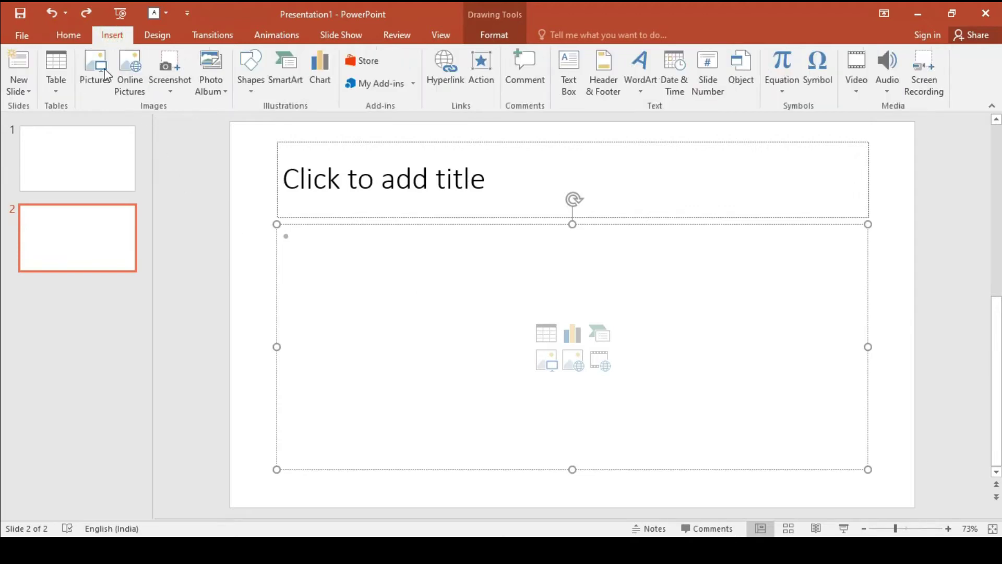
{"action": "left_click", "coordinate": [59, 92]}
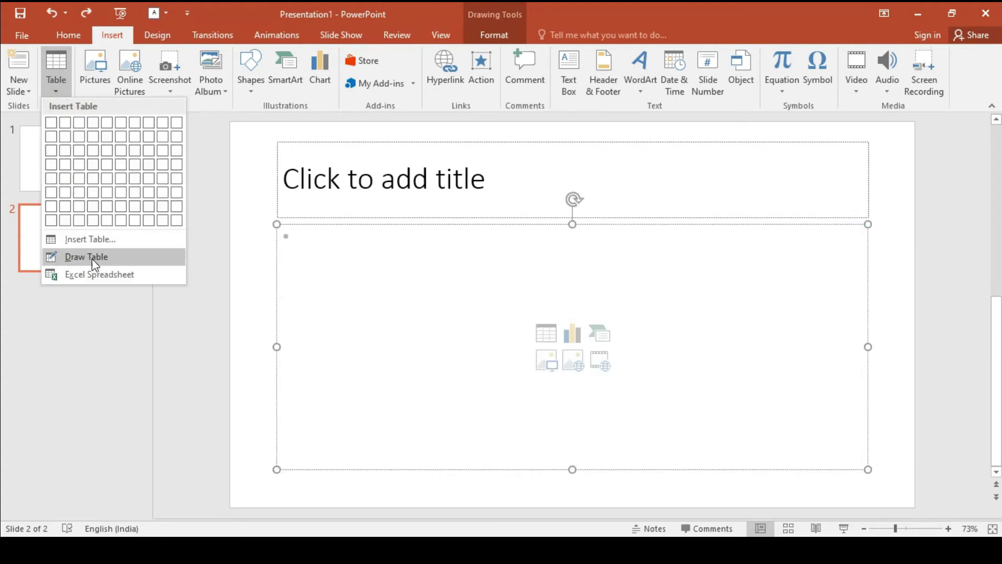
{"action": "left_click", "coordinate": [131, 261]}
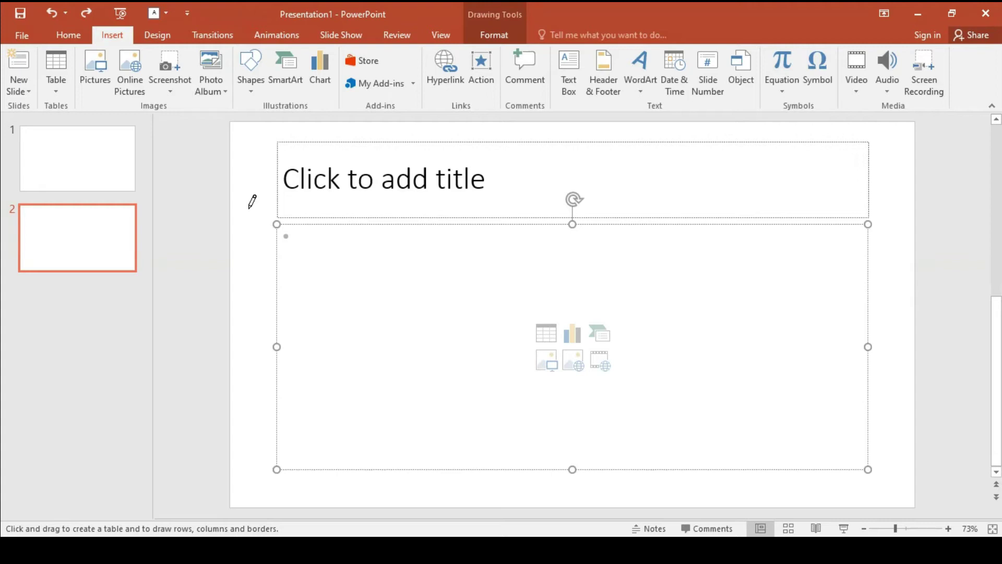
{"action": "left_click", "coordinate": [335, 244]}
{"action": "left_click", "coordinate": [351, 253]}
{"action": "left_click", "coordinate": [346, 248]}
Select the content placeholder's border and delete it, keeping only the title box
{"action": "left_click", "coordinate": [282, 194]}
{"action": "left_click", "coordinate": [288, 222]}
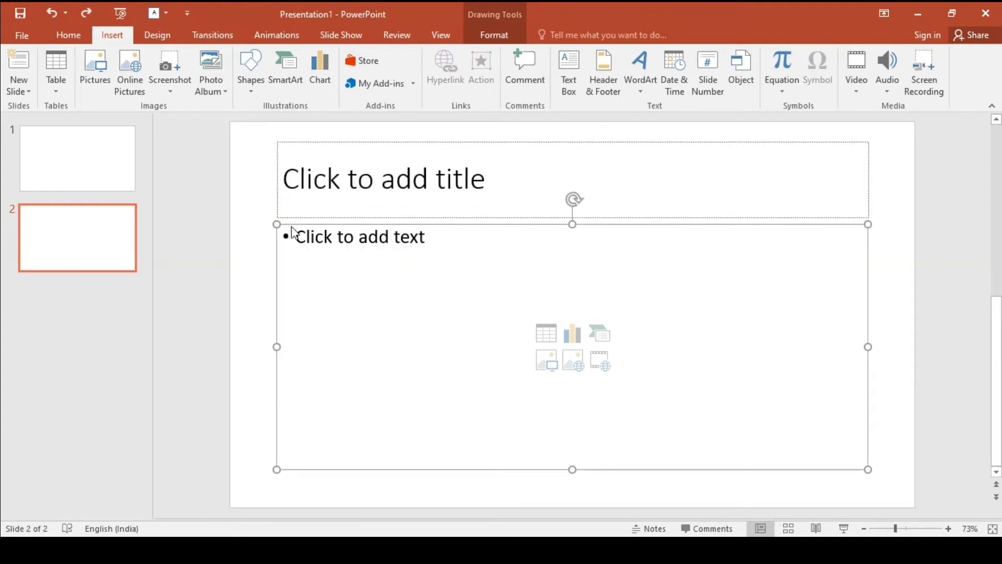
{"action": "key", "text": "Delete"}
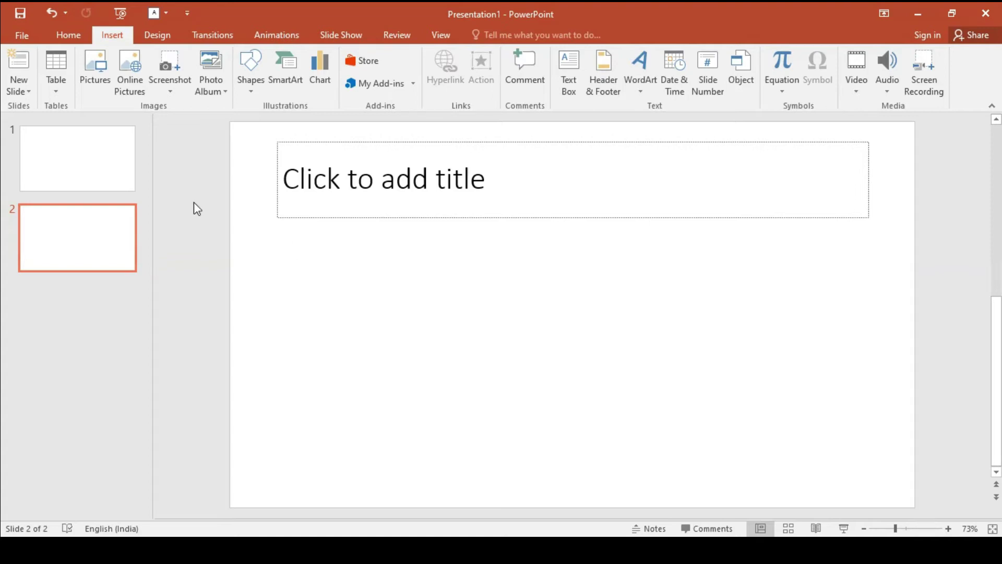
Draw the table's outer boundary across slide 2 with Draw Table
{"action": "left_click", "coordinate": [56, 91]}
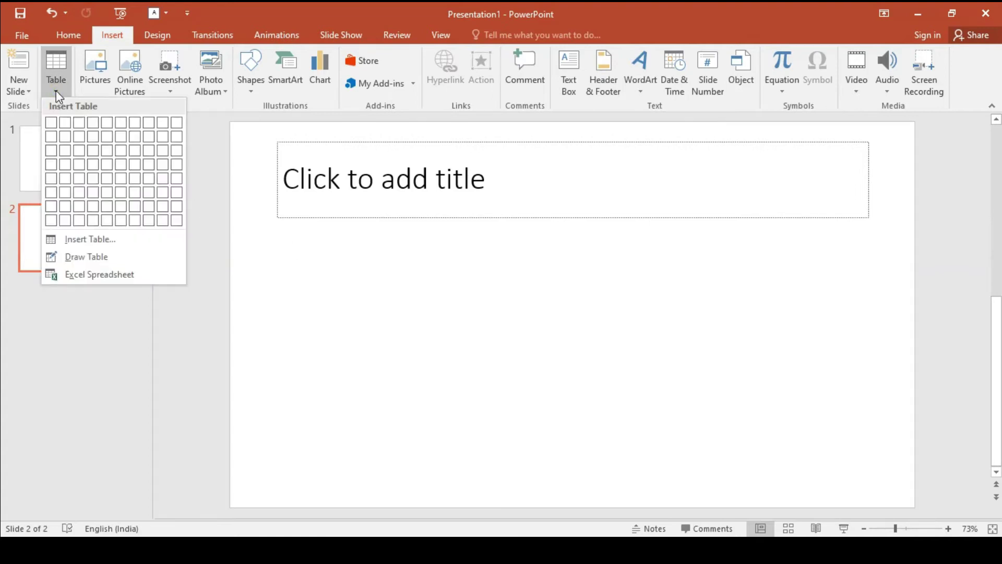
{"action": "left_click", "coordinate": [108, 256]}
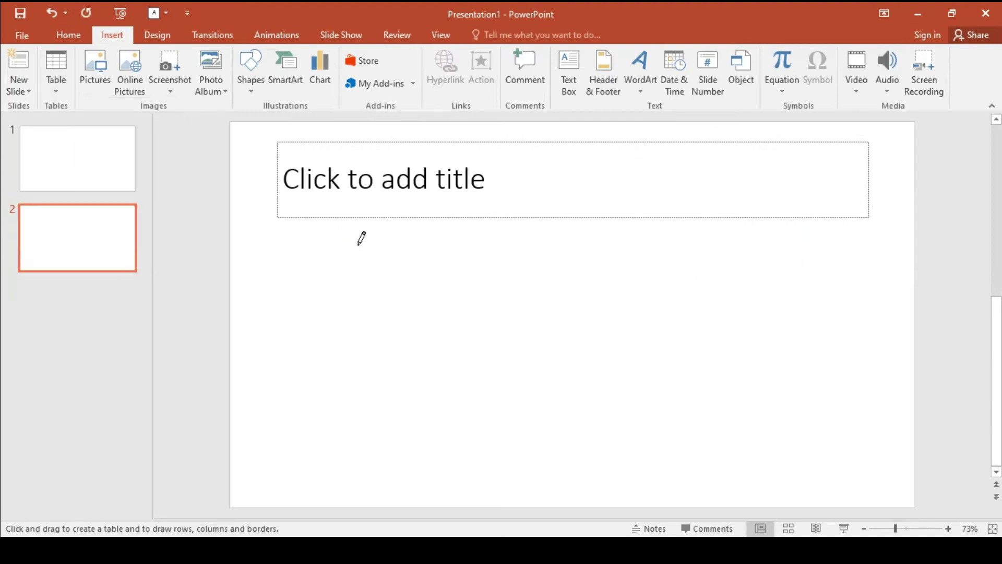
{"action": "left_click_drag", "start_coordinate": [309, 239], "coordinate": [849, 458]}
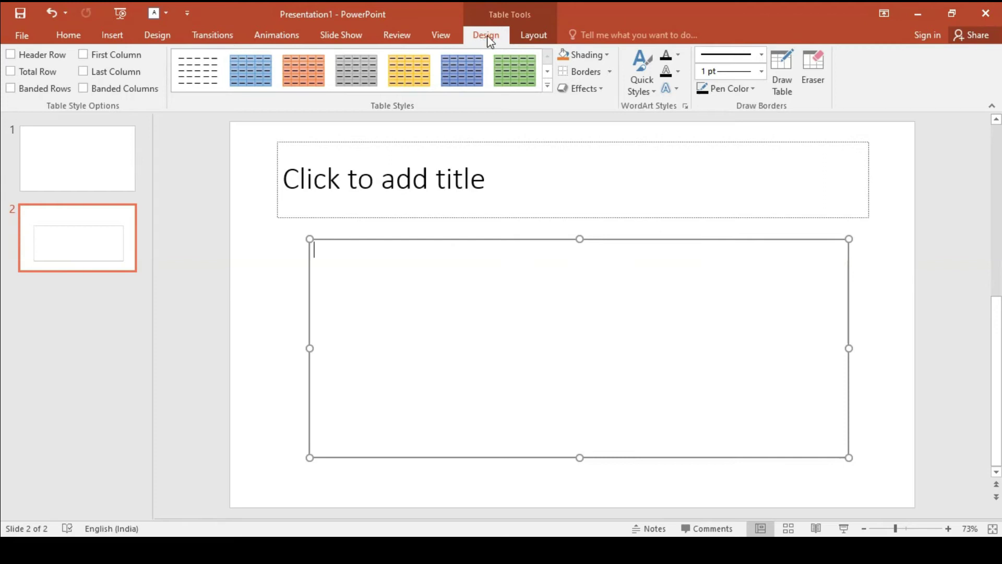
Draw three row dividers and five column dividers inside the table outline
{"action": "left_click", "coordinate": [785, 81]}
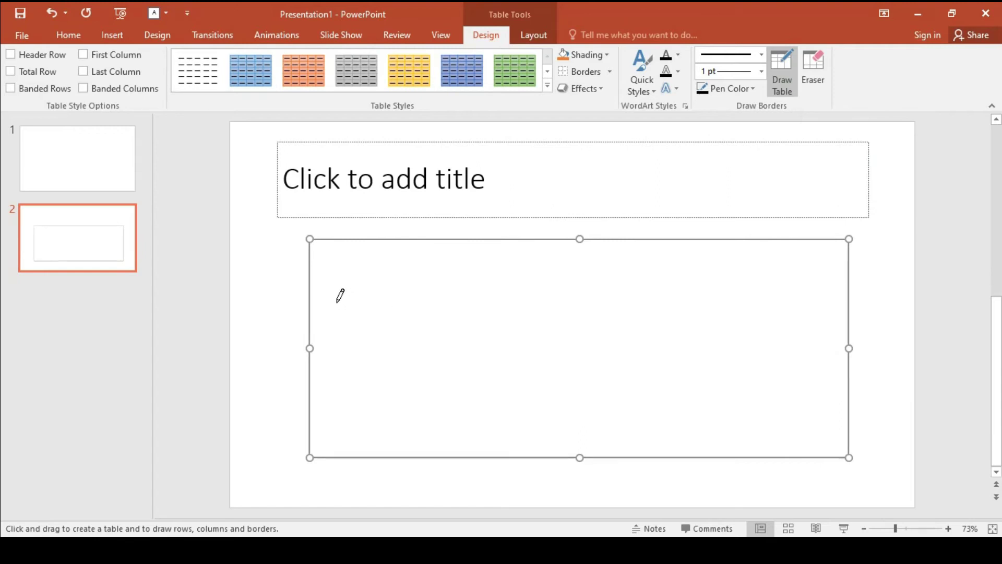
{"action": "left_click_drag", "start_coordinate": [332, 300], "coordinate": [663, 301]}
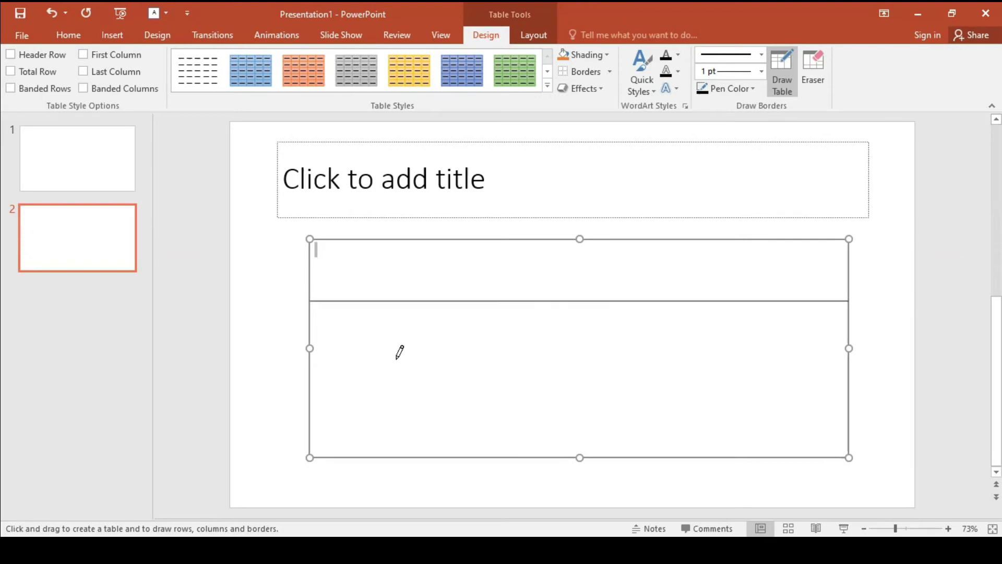
{"action": "left_click_drag", "start_coordinate": [332, 367], "coordinate": [775, 360]}
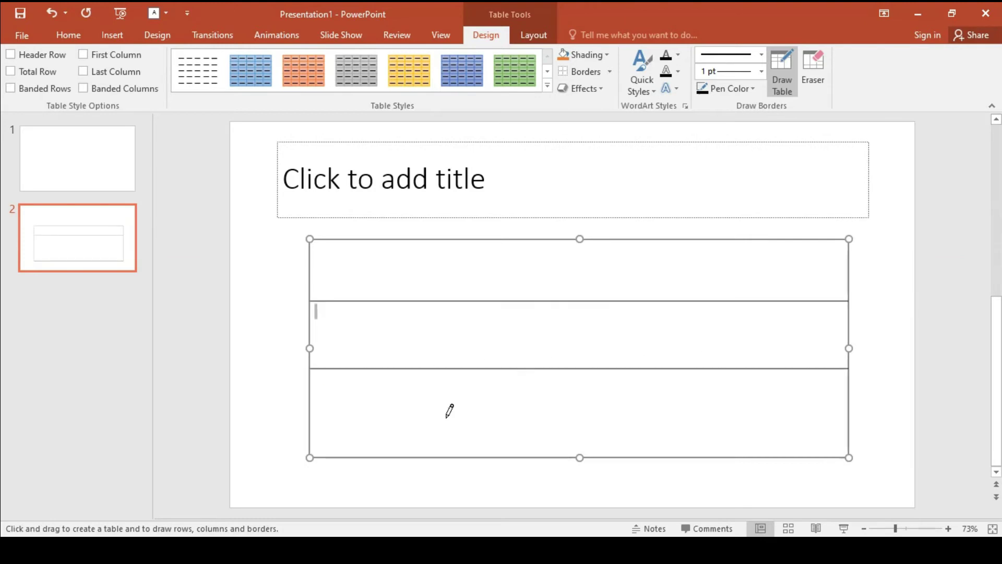
{"action": "left_click_drag", "start_coordinate": [344, 411], "coordinate": [776, 412]}
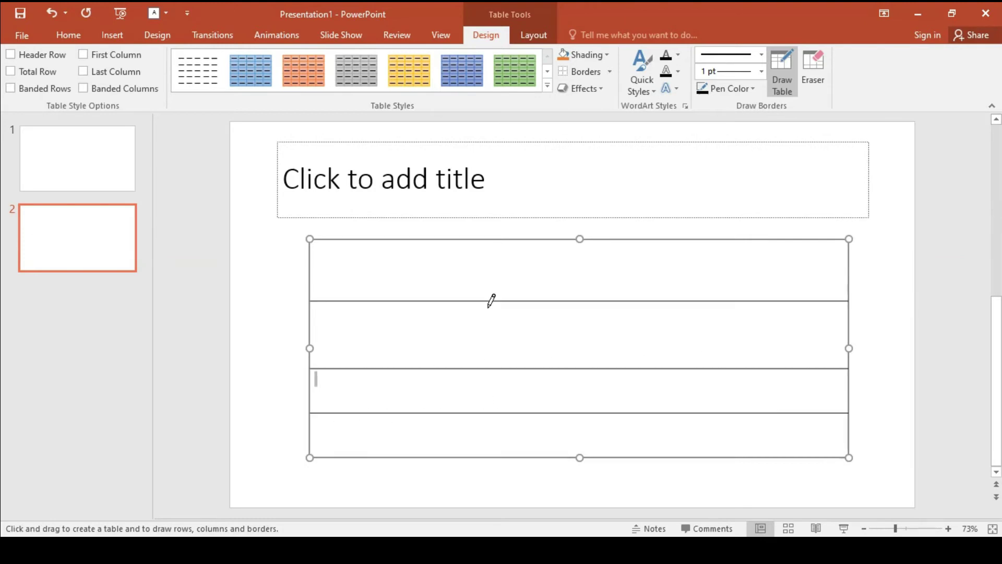
{"action": "left_click_drag", "start_coordinate": [424, 246], "coordinate": [442, 404]}
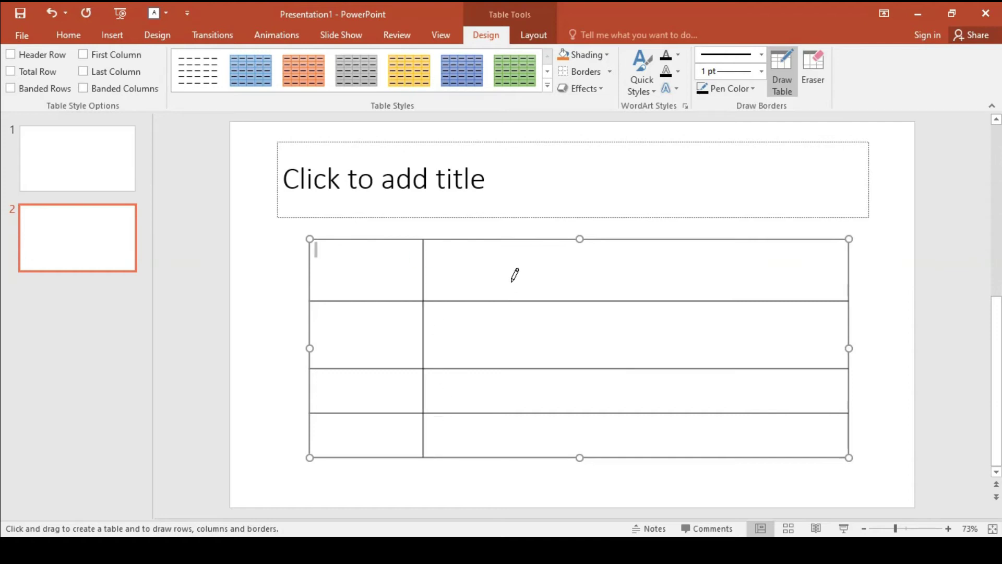
{"action": "left_click_drag", "start_coordinate": [541, 246], "coordinate": [540, 446]}
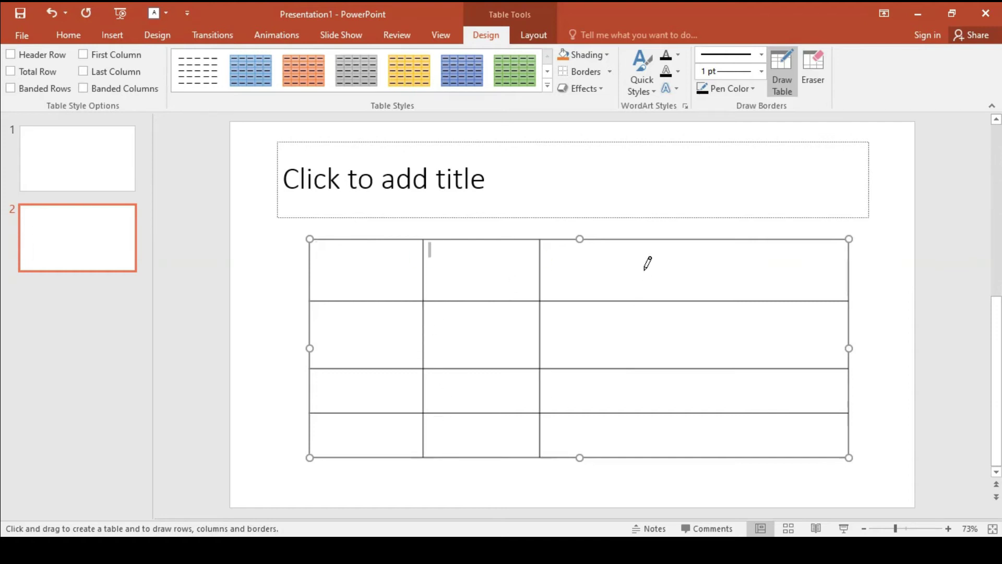
{"action": "left_click_drag", "start_coordinate": [642, 247], "coordinate": [646, 438]}
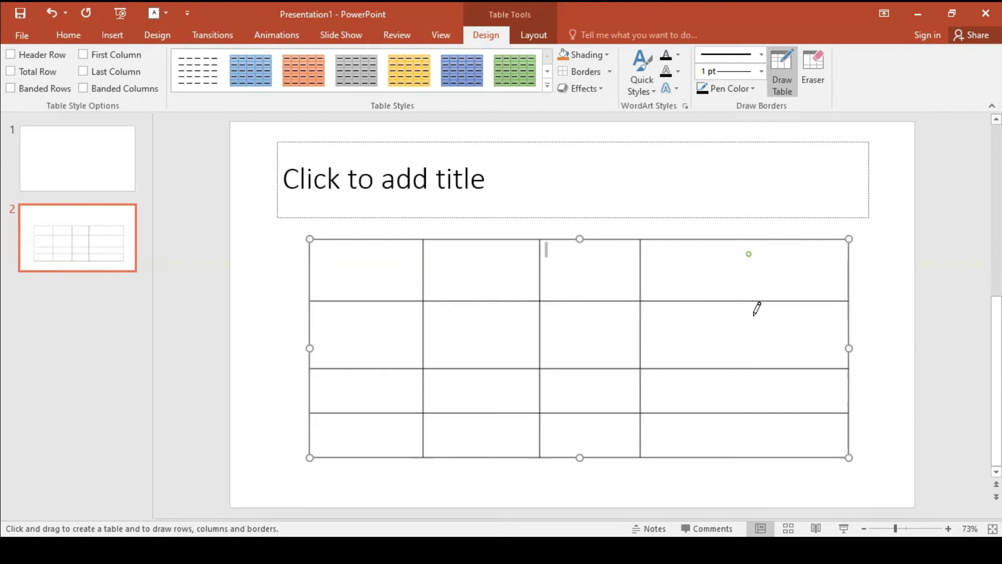
{"action": "left_click_drag", "start_coordinate": [754, 314], "coordinate": [758, 442]}
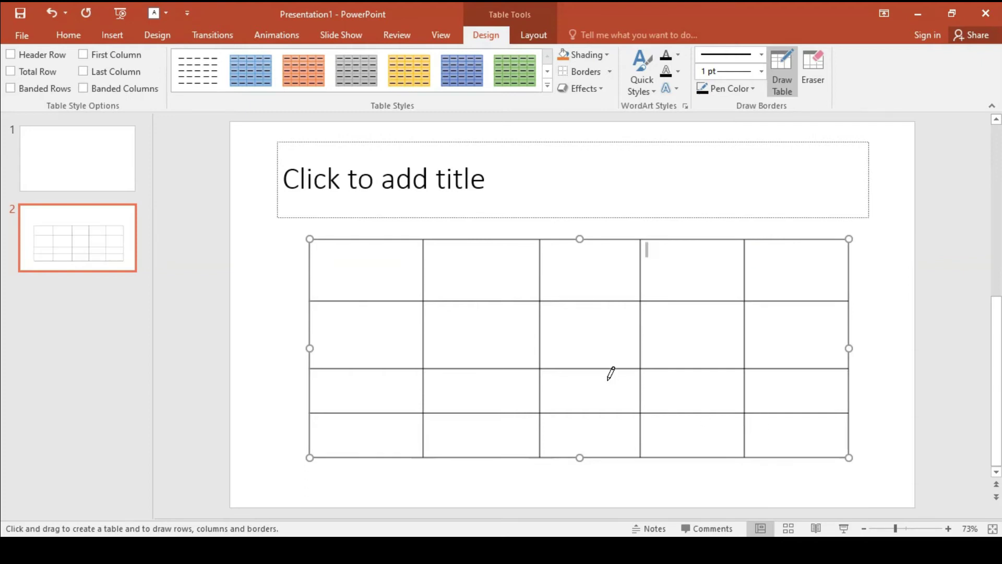
{"action": "left_click_drag", "start_coordinate": [805, 246], "coordinate": [814, 440]}
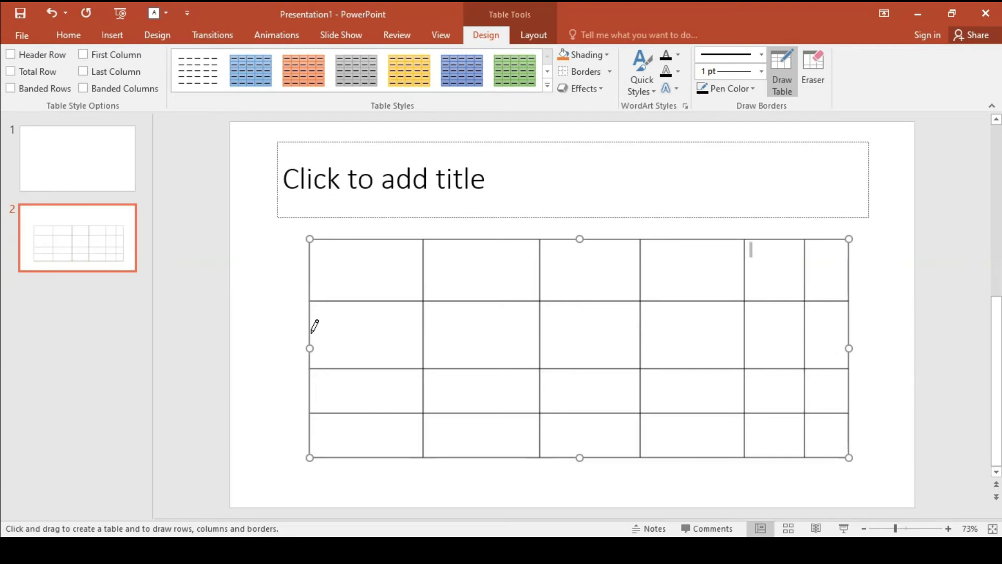
{"action": "left_click_drag", "start_coordinate": [311, 329], "coordinate": [837, 354]}
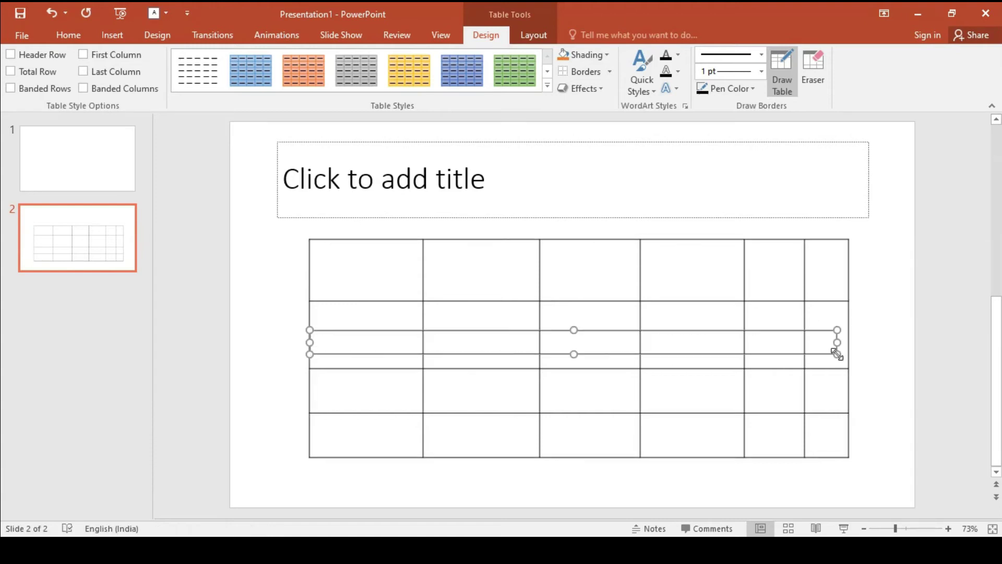
Undo stray row borders, add another right-side column border and split the top-left cells
{"action": "key", "text": "ctrl+z"}
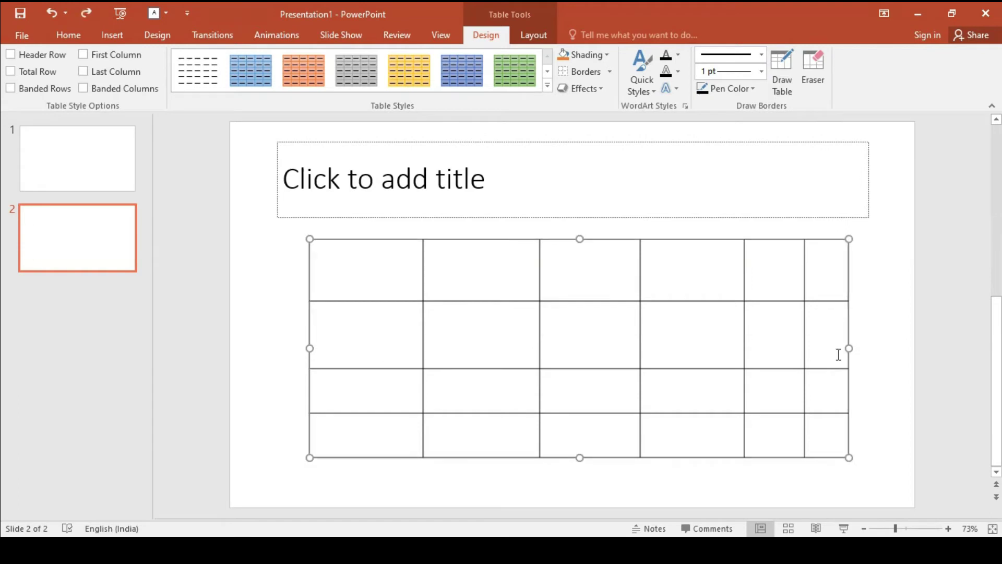
{"action": "left_click", "coordinate": [783, 78]}
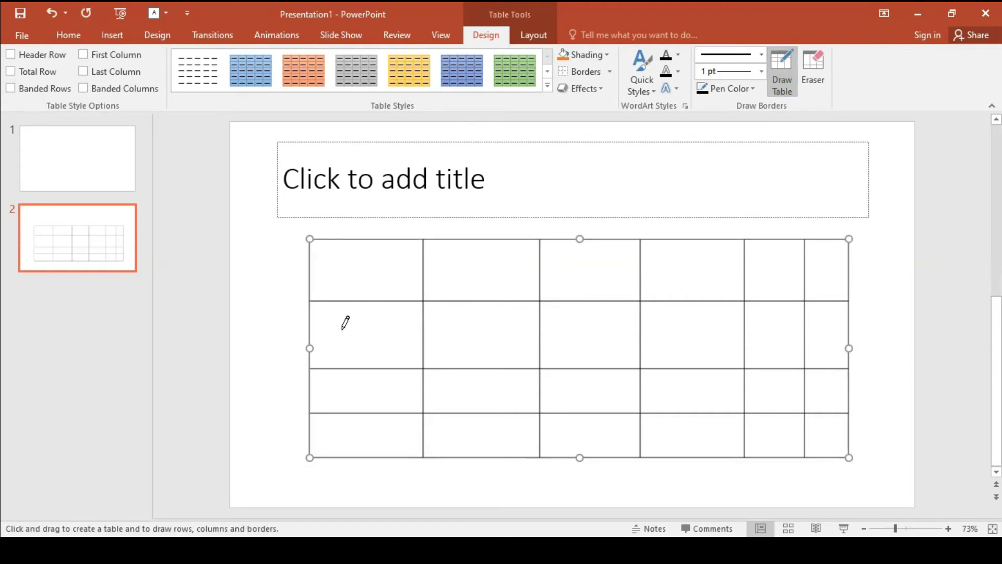
{"action": "left_click_drag", "start_coordinate": [343, 327], "coordinate": [825, 313]}
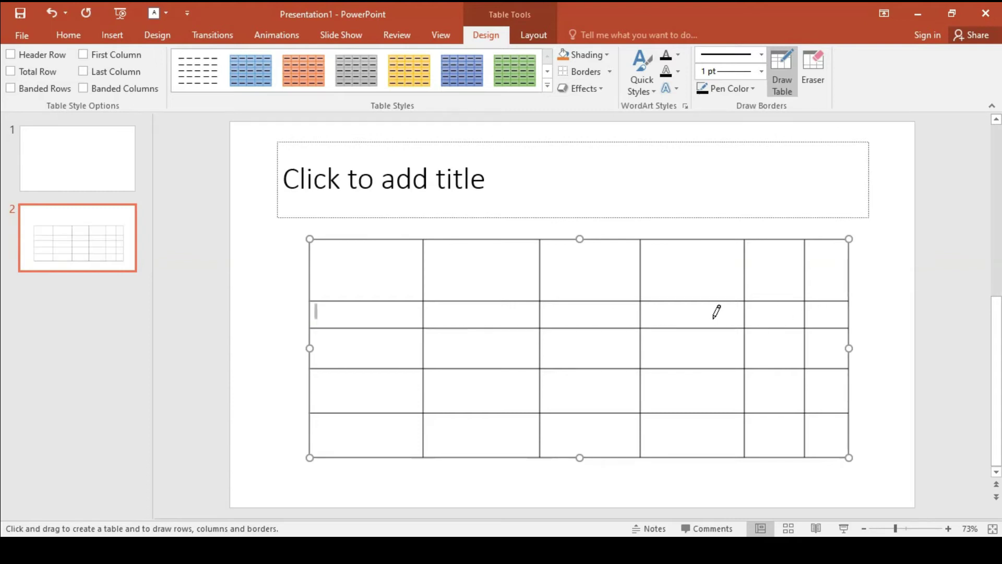
{"action": "left_click_drag", "start_coordinate": [314, 345], "coordinate": [845, 341]}
{"action": "left_click_drag", "start_coordinate": [846, 342], "coordinate": [832, 353]}
{"action": "key", "text": "ctrl+z"}
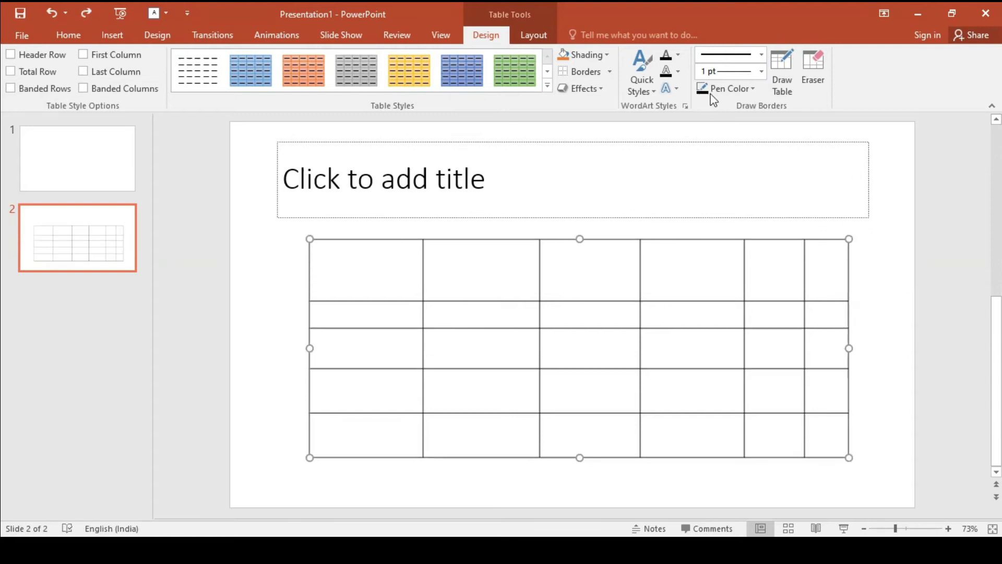
{"action": "left_click", "coordinate": [783, 74]}
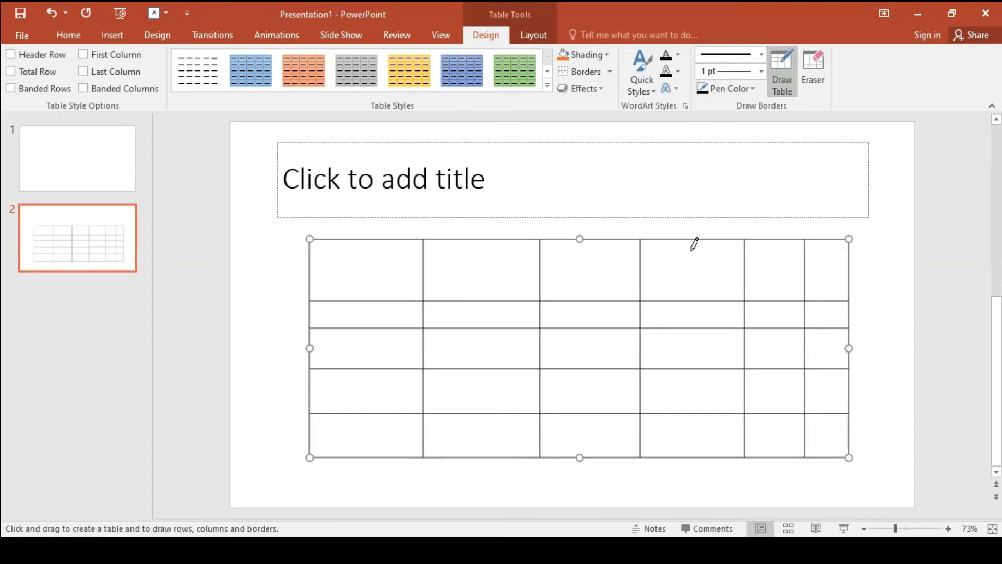
{"action": "left_click_drag", "start_coordinate": [693, 243], "coordinate": [703, 443]}
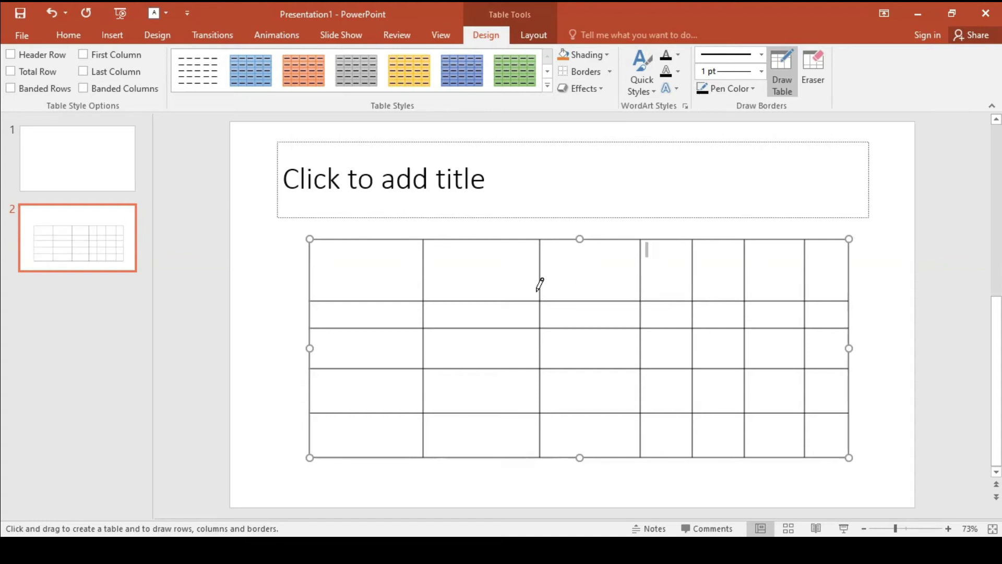
{"action": "left_click_drag", "start_coordinate": [319, 266], "coordinate": [506, 270]}
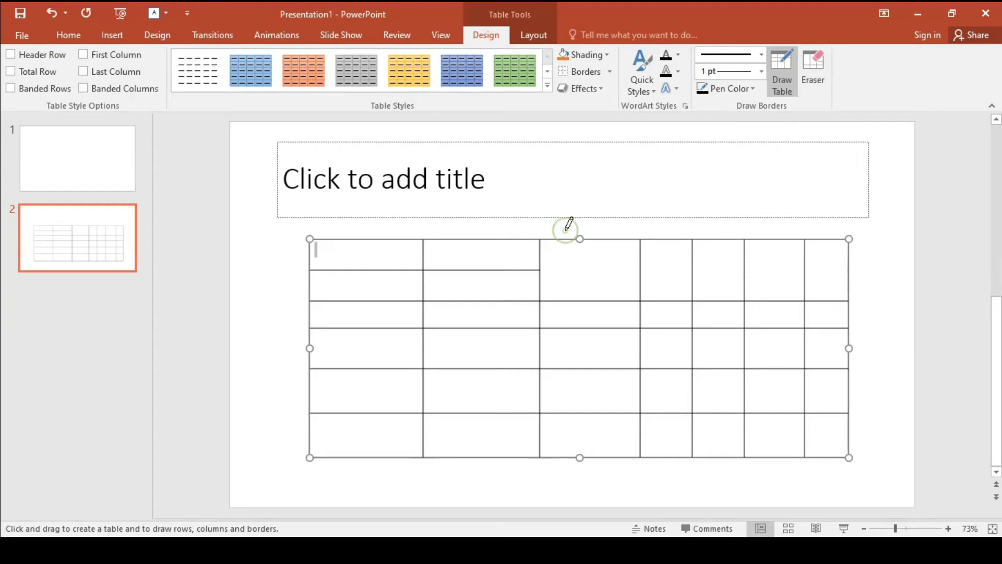
{"action": "left_click", "coordinate": [805, 69]}
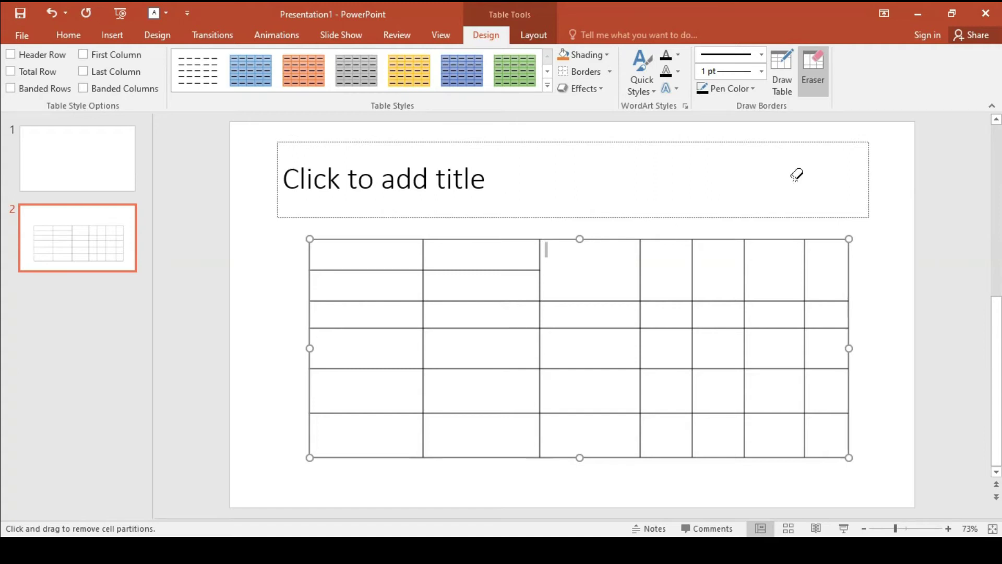
Erase inner borders to merge the upper-left and upper-middle table cells
{"action": "left_click", "coordinate": [694, 261]}
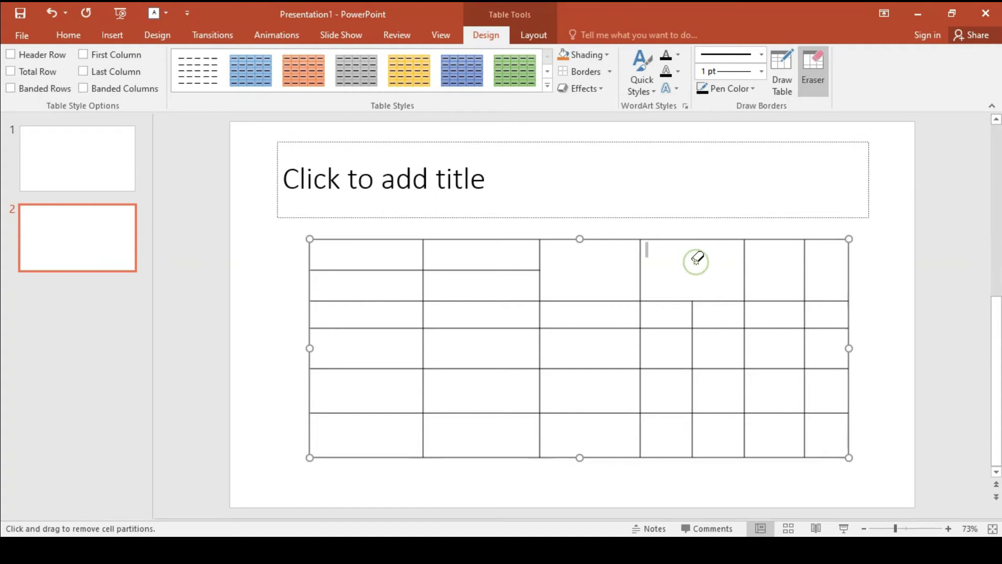
{"action": "left_click", "coordinate": [643, 259]}
{"action": "left_click", "coordinate": [498, 269]}
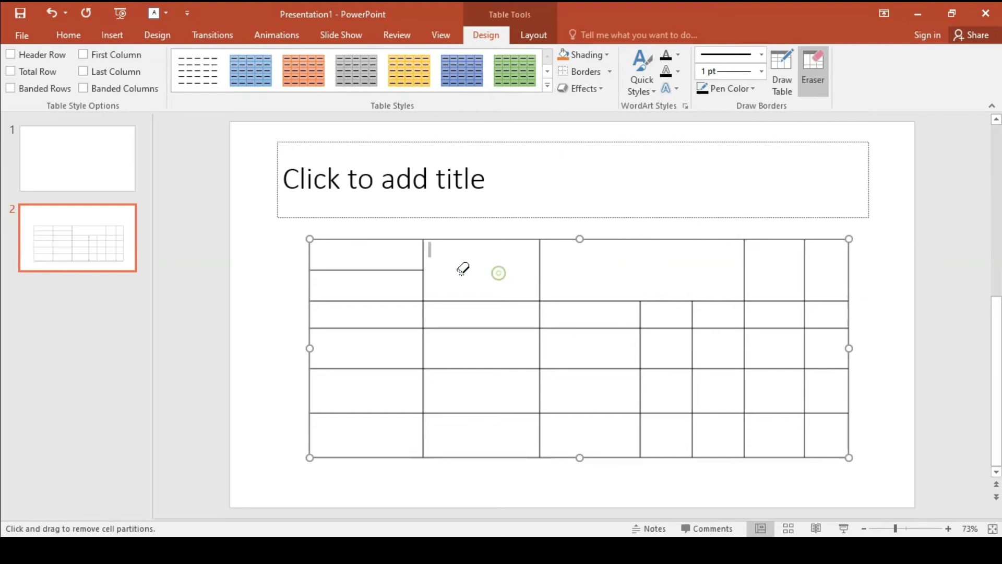
{"action": "left_click", "coordinate": [410, 269]}
{"action": "left_click", "coordinate": [386, 298]}
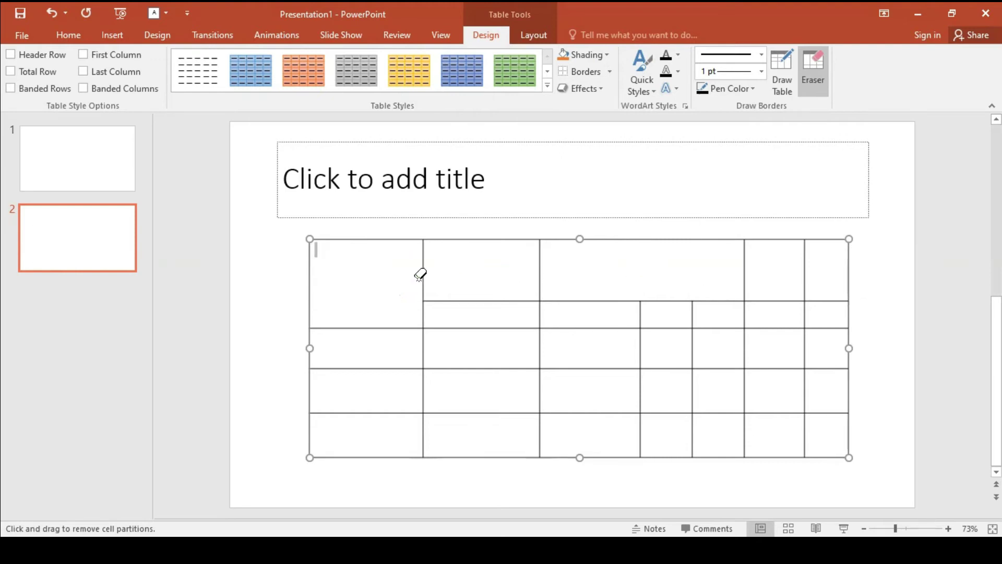
{"action": "left_click", "coordinate": [424, 267]}
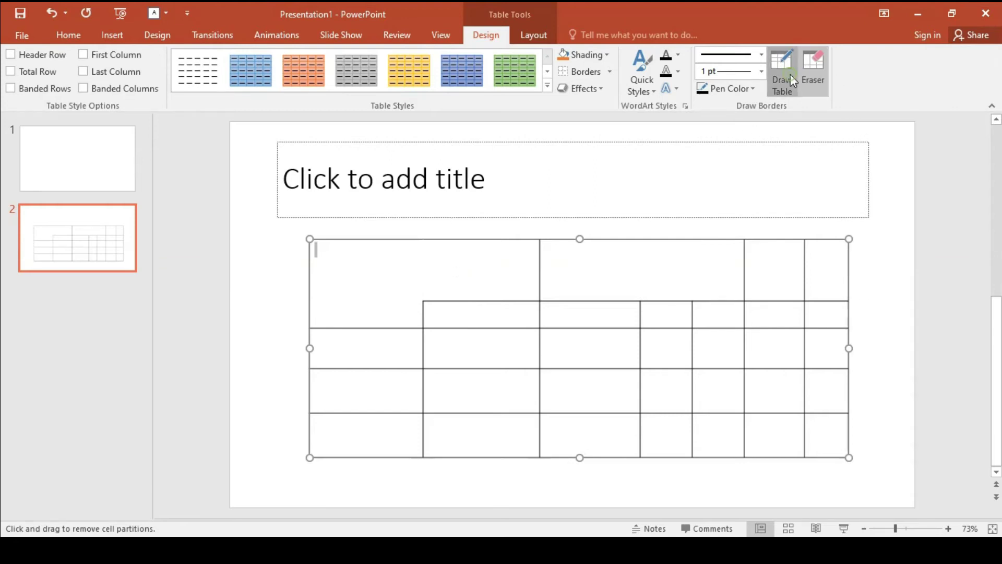
{"action": "left_click", "coordinate": [788, 74]}
Select the whole drawn table and delete it from slide 2
{"action": "left_click", "coordinate": [58, 38]}
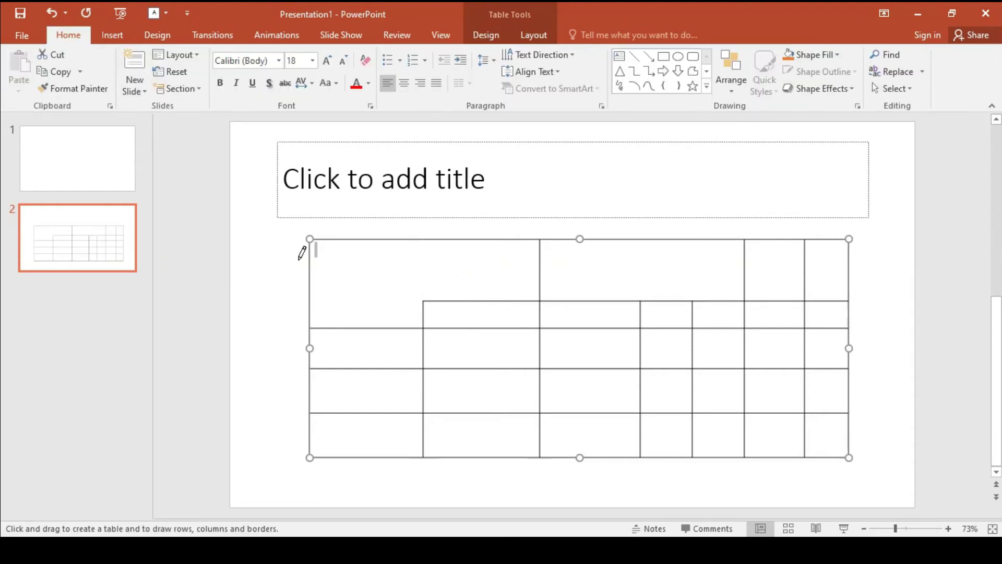
{"action": "left_click", "coordinate": [335, 236]}
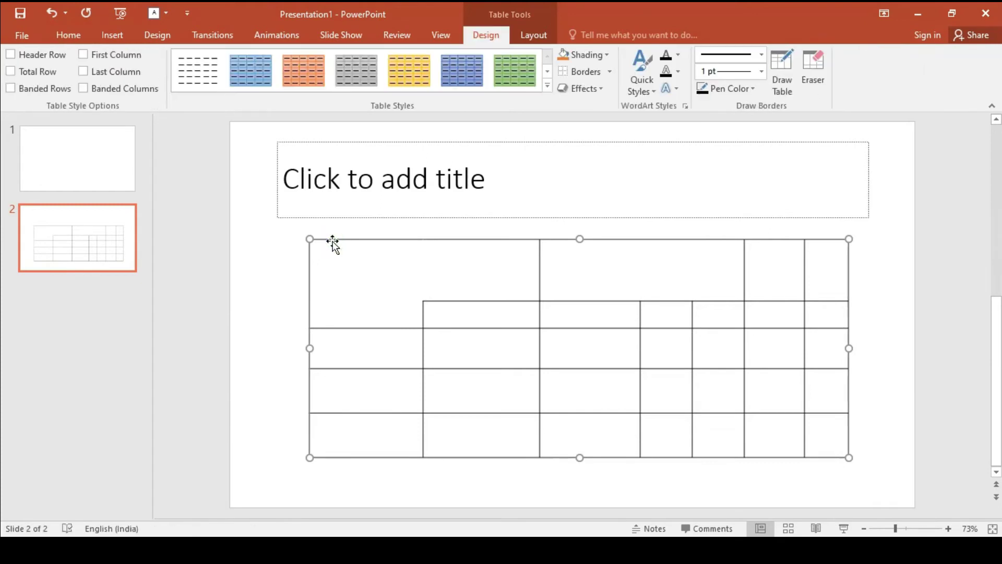
{"action": "key", "text": "Delete"}
Insert an embedded Excel spreadsheet and enlarge it to 12 rows by 8 columns
{"action": "left_click", "coordinate": [112, 35]}
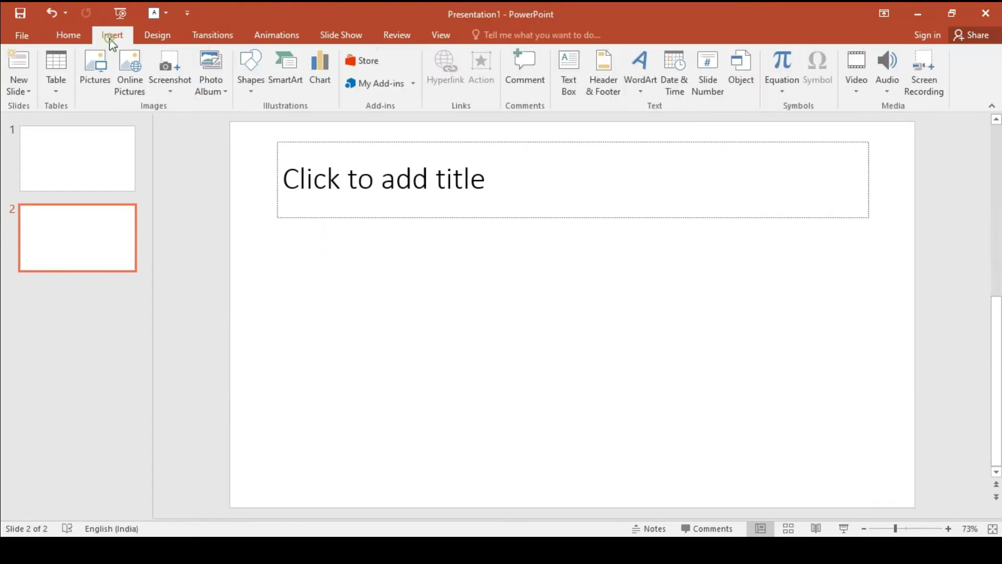
{"action": "left_click", "coordinate": [56, 78]}
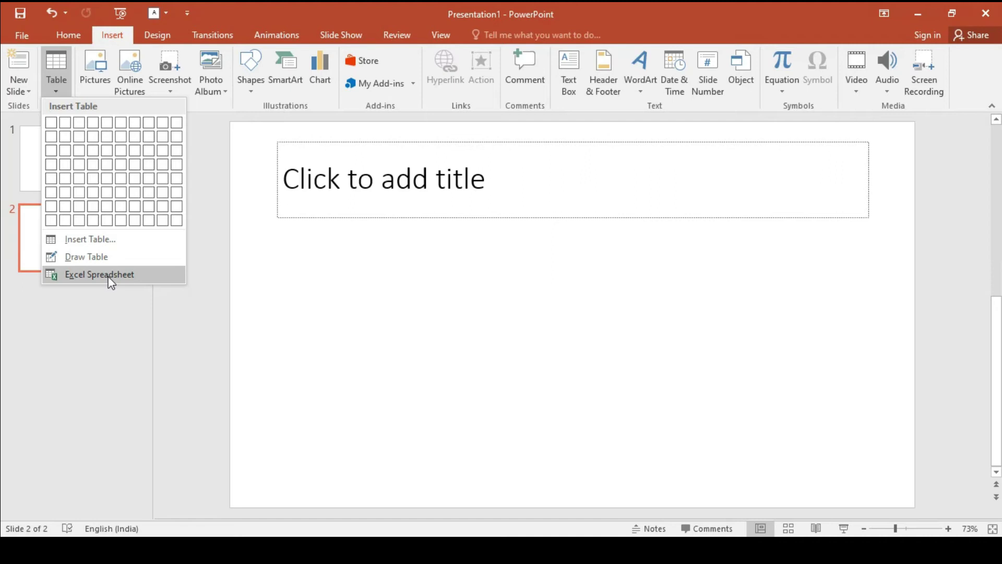
{"action": "left_click", "coordinate": [110, 275]}
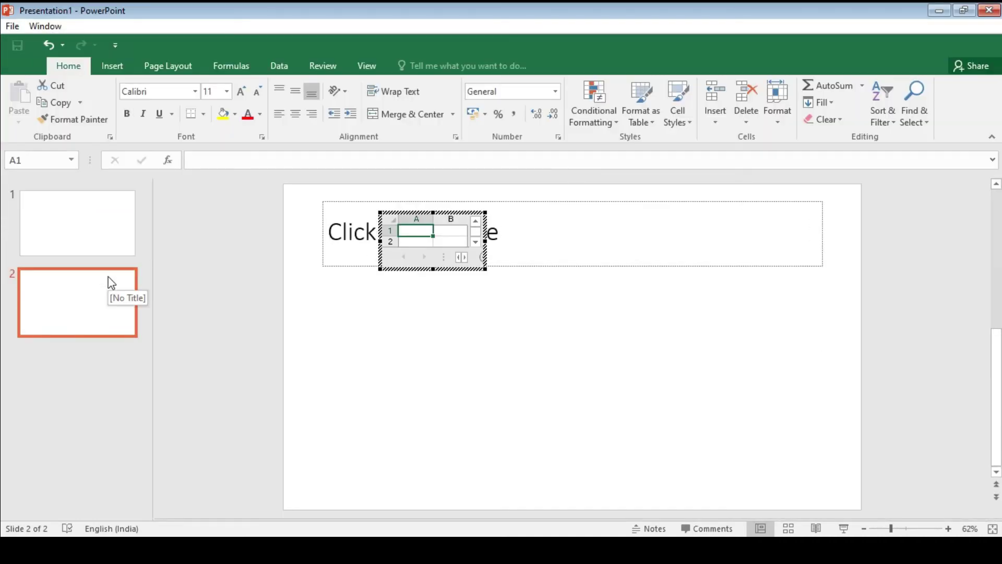
{"action": "left_click", "coordinate": [447, 212]}
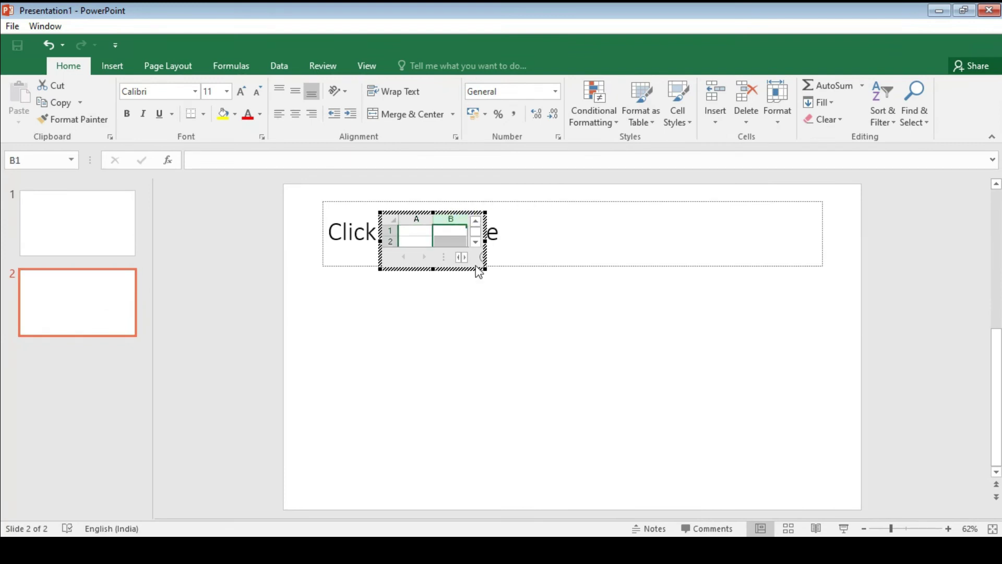
{"action": "left_click_drag", "start_coordinate": [485, 270], "coordinate": [725, 395]}
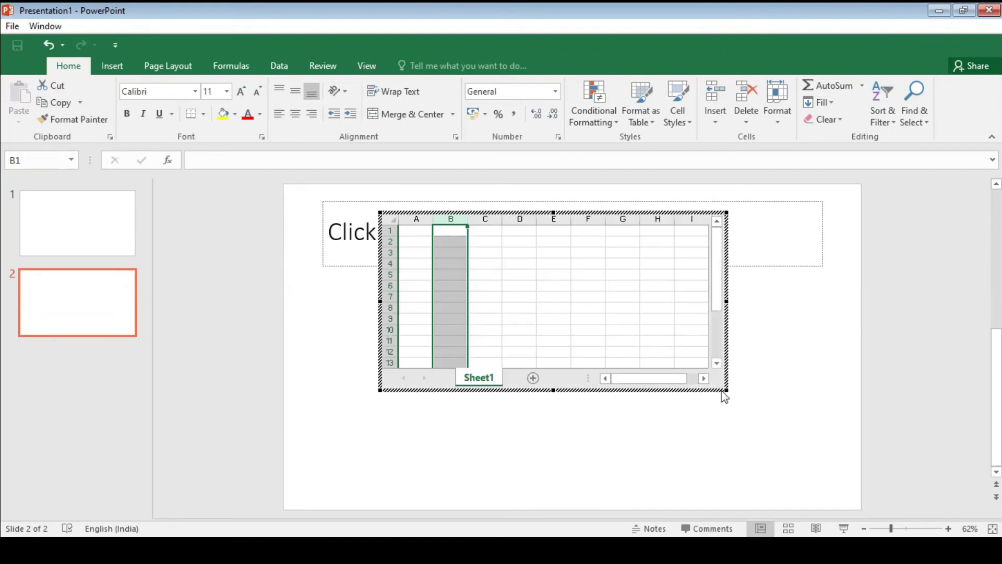
Move the embedded sheet lower on slide 2
{"action": "left_click", "coordinate": [588, 264]}
{"action": "left_click_drag", "start_coordinate": [573, 218], "coordinate": [584, 334]}
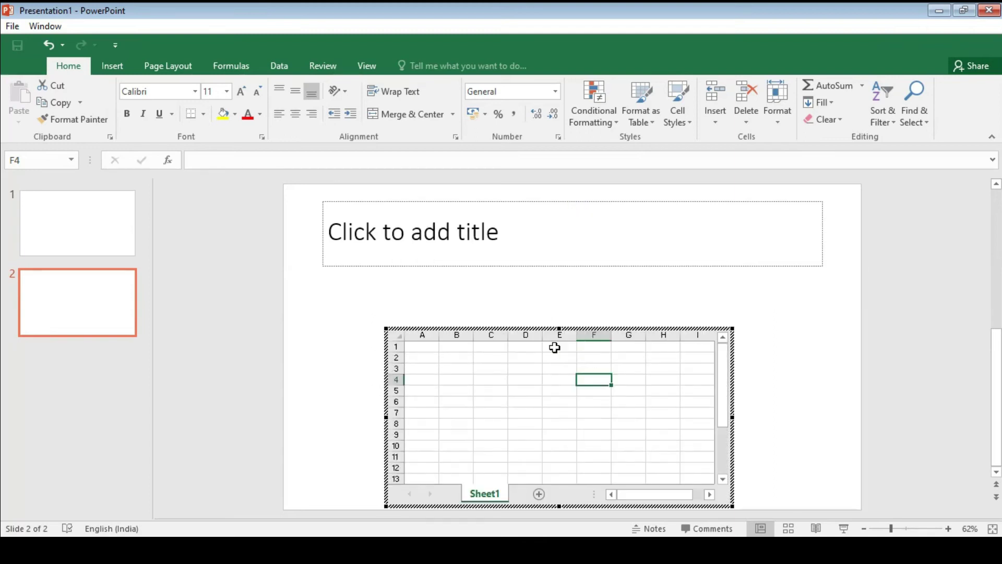
{"action": "left_click", "coordinate": [513, 384]}
{"action": "left_click", "coordinate": [423, 348]}
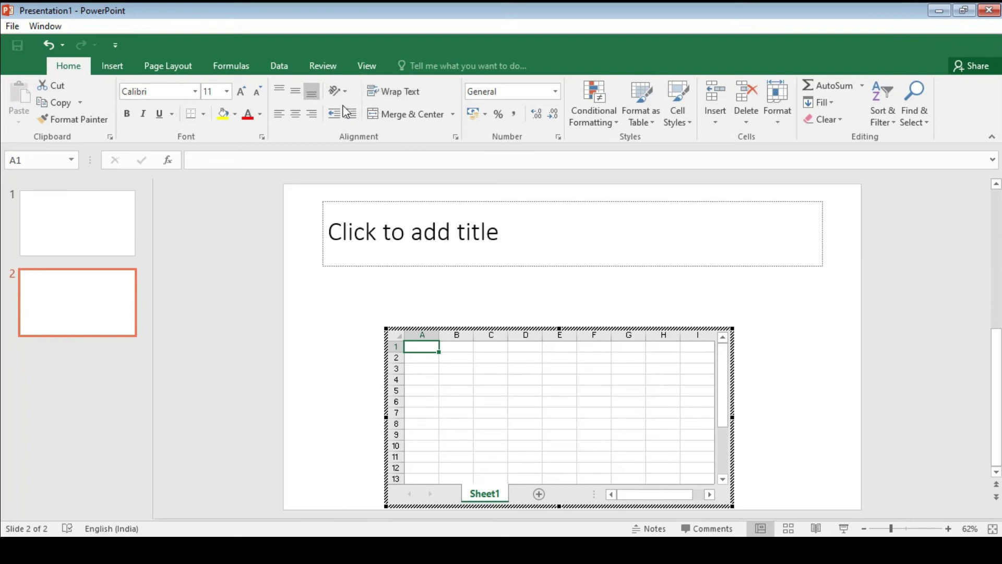
Exit sheet editing, reopen it, then delete the embedded sheet from the slide
{"action": "left_click", "coordinate": [769, 340]}
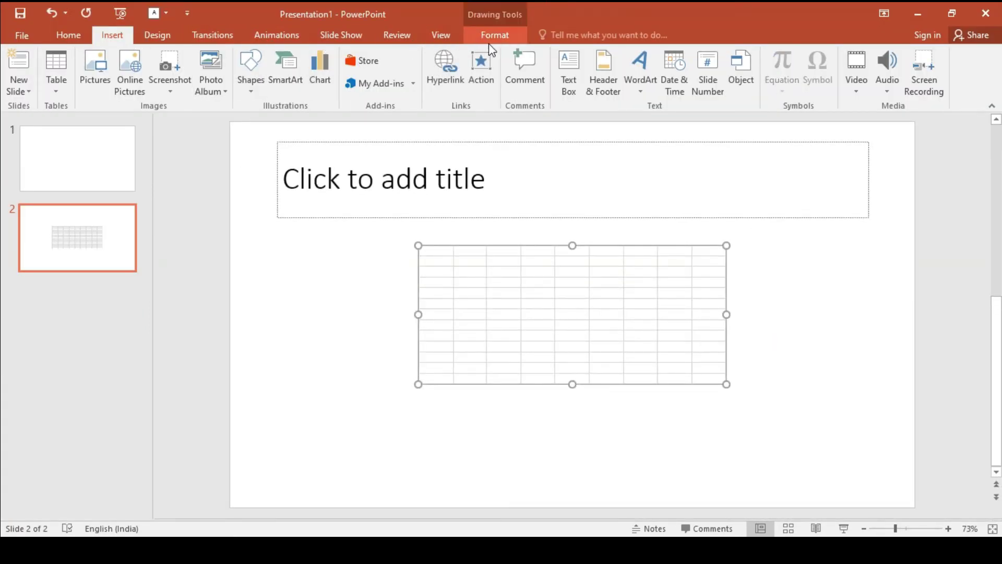
{"action": "double_click", "coordinate": [538, 271]}
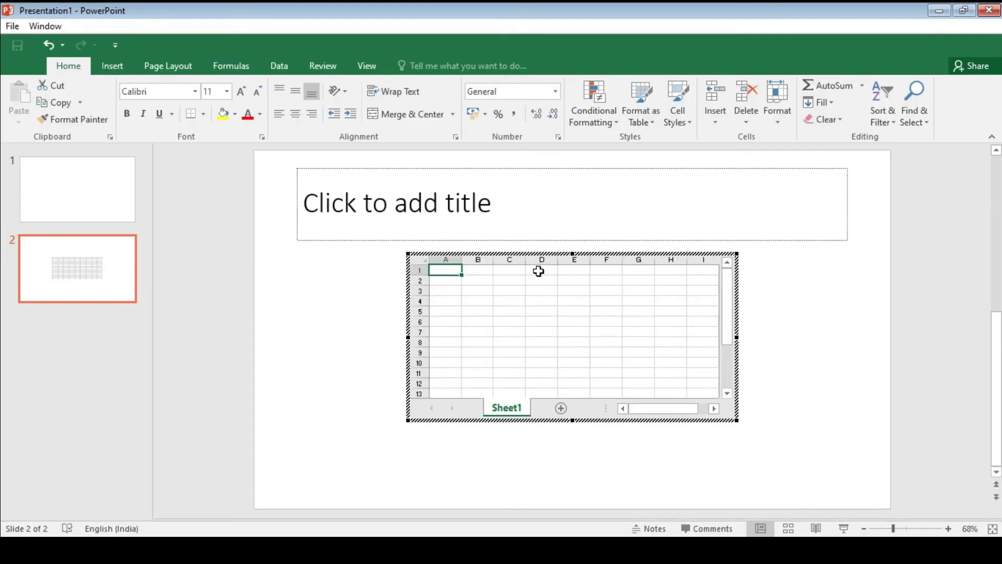
{"action": "left_click", "coordinate": [793, 316]}
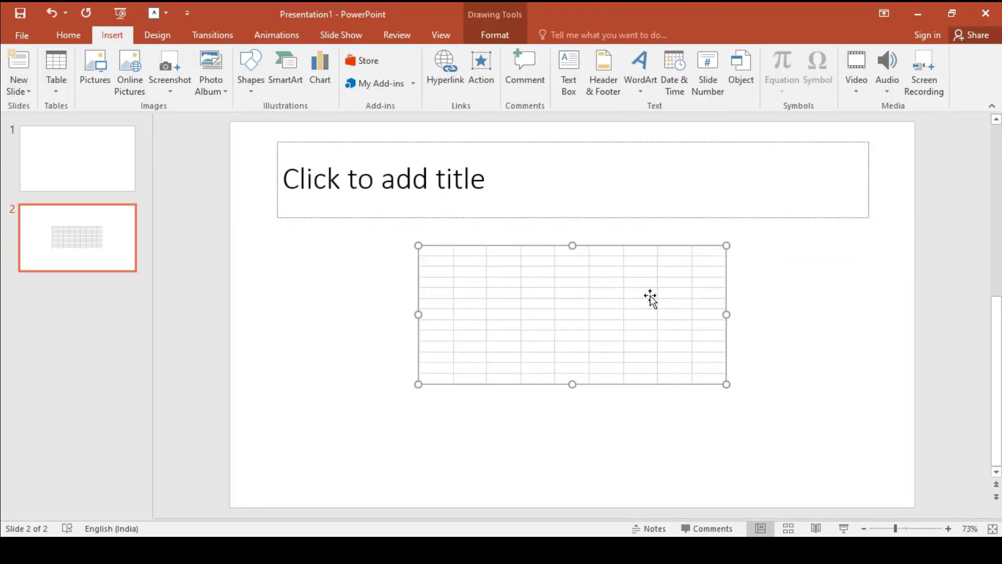
{"action": "key", "text": "Delete"}
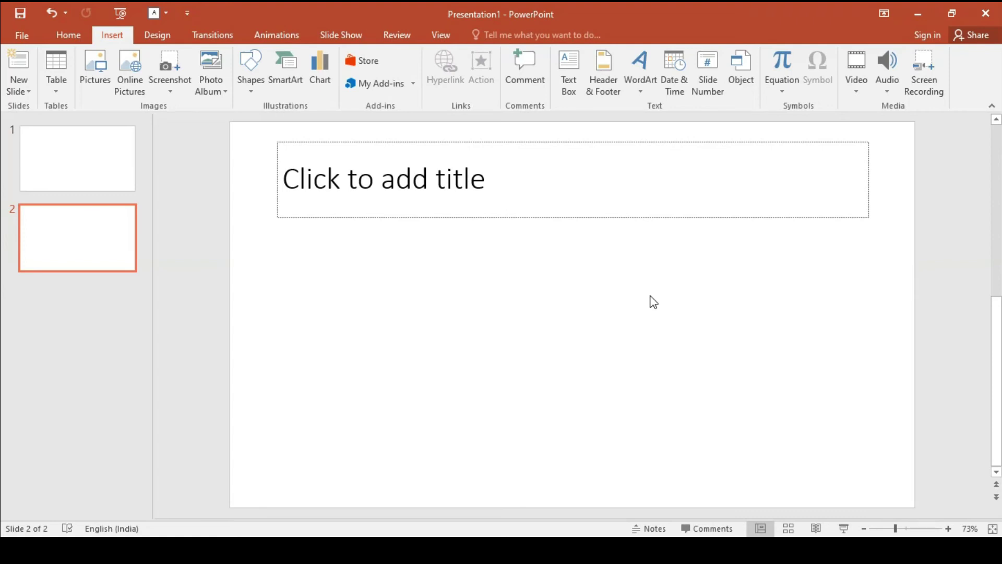
Insert a blank three-column, six-row table from the Insert Table grid
{"action": "left_click", "coordinate": [57, 86]}
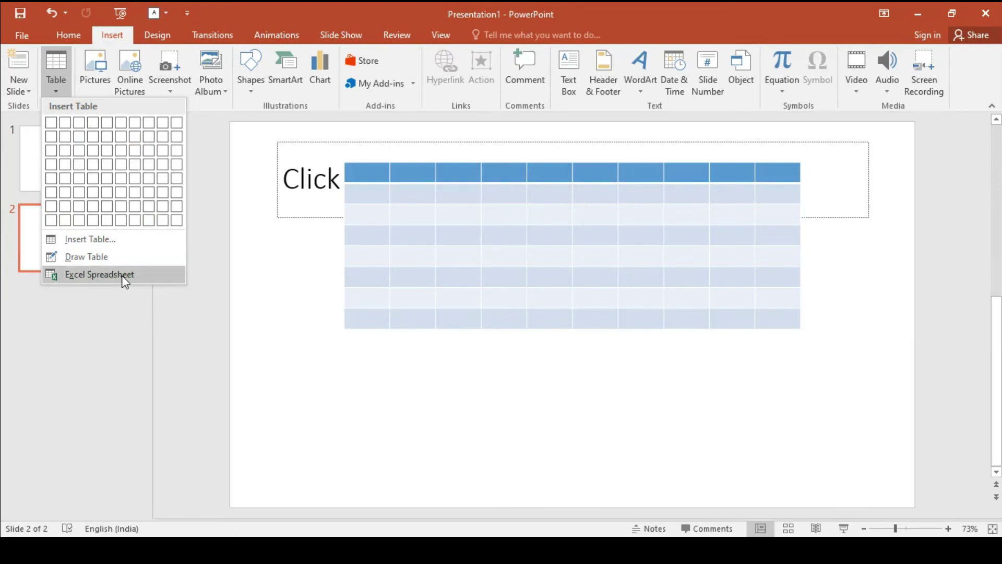
{"action": "left_click", "coordinate": [509, 251]}
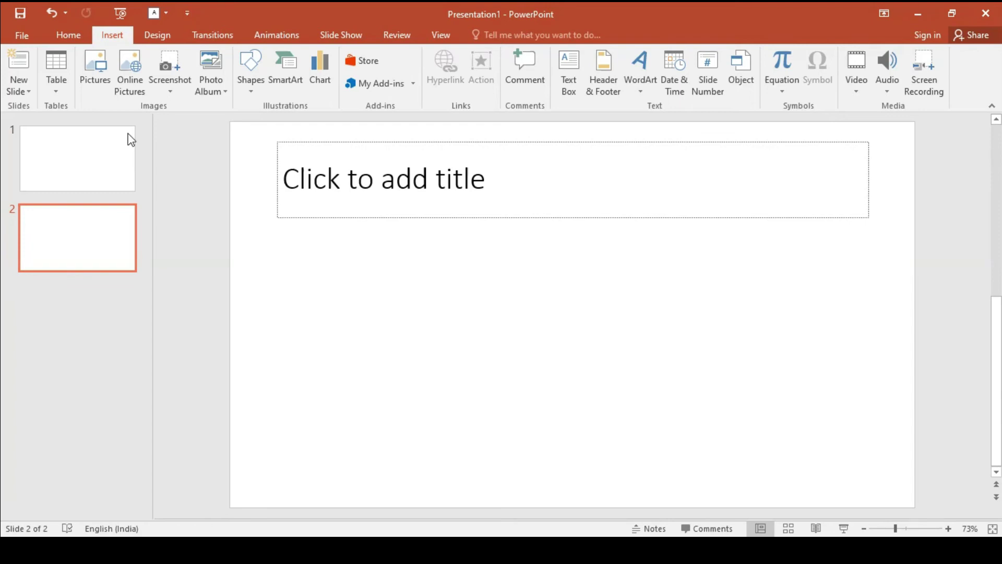
{"action": "left_click", "coordinate": [57, 96]}
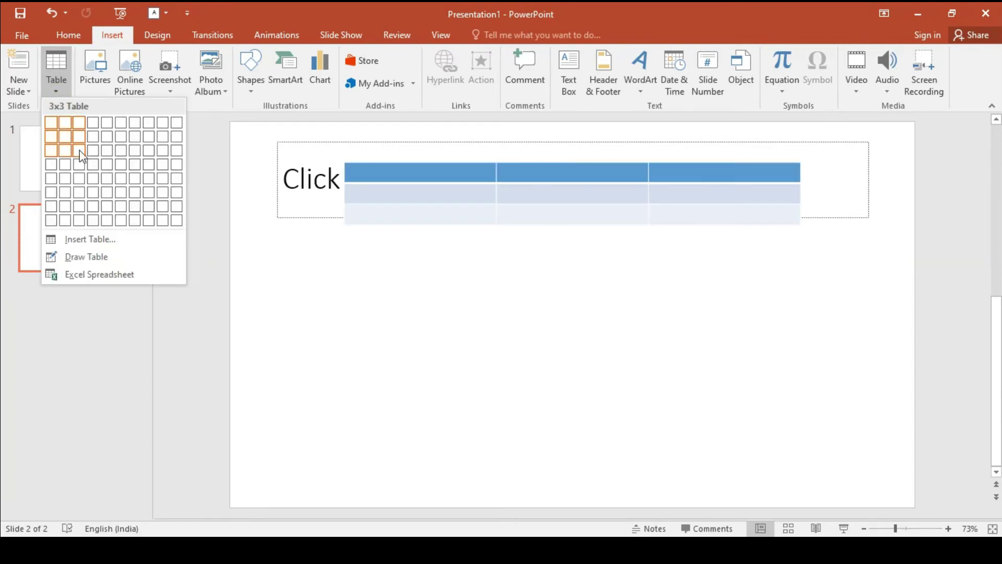
{"action": "left_click", "coordinate": [83, 191]}
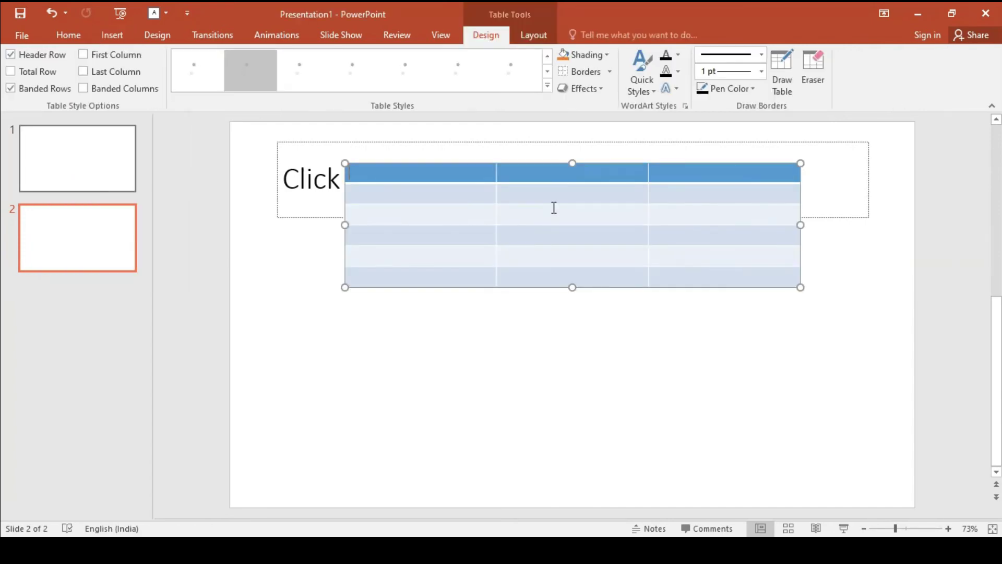
Drag the table below the title placeholder and reselect it with Table Design shown
{"action": "left_click_drag", "start_coordinate": [554, 166], "coordinate": [565, 278]}
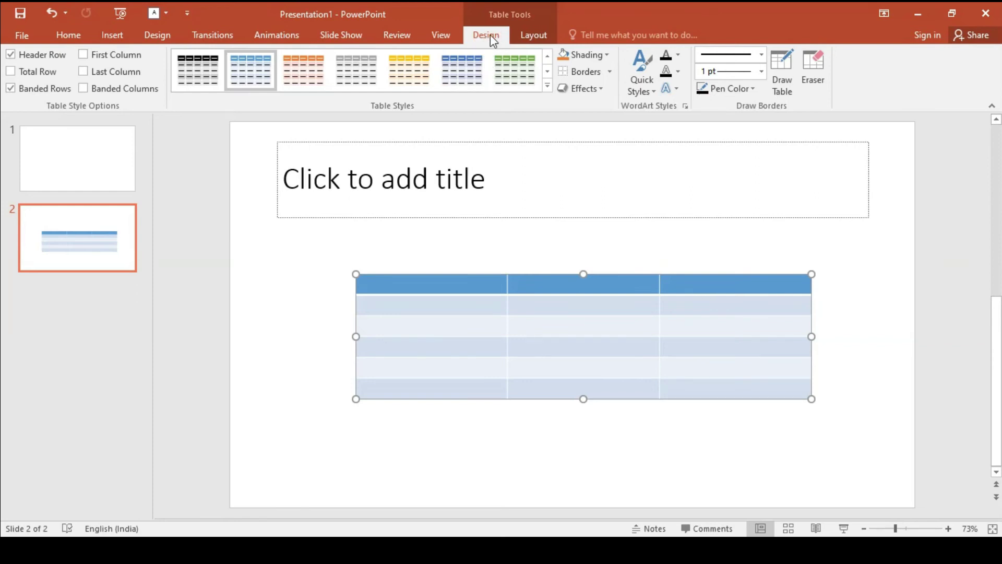
{"action": "left_click", "coordinate": [531, 36]}
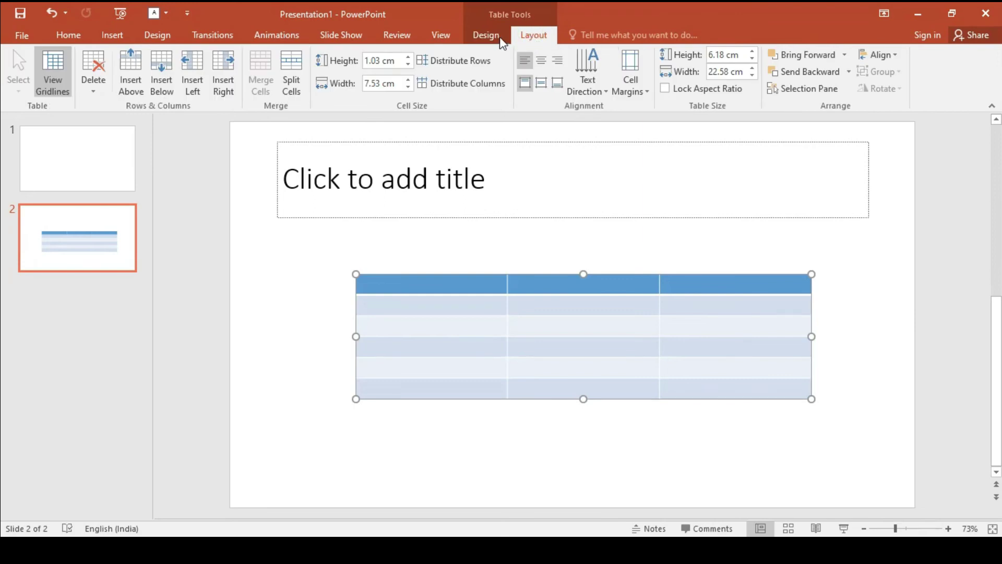
{"action": "left_click", "coordinate": [499, 35]}
{"action": "left_click", "coordinate": [546, 35]}
{"action": "left_click", "coordinate": [489, 38]}
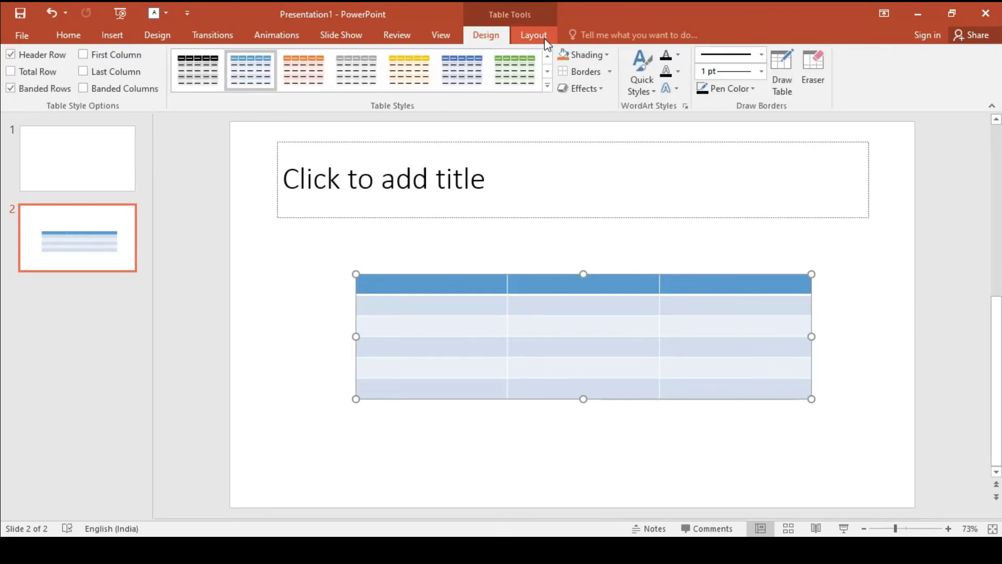
{"action": "left_click", "coordinate": [868, 320]}
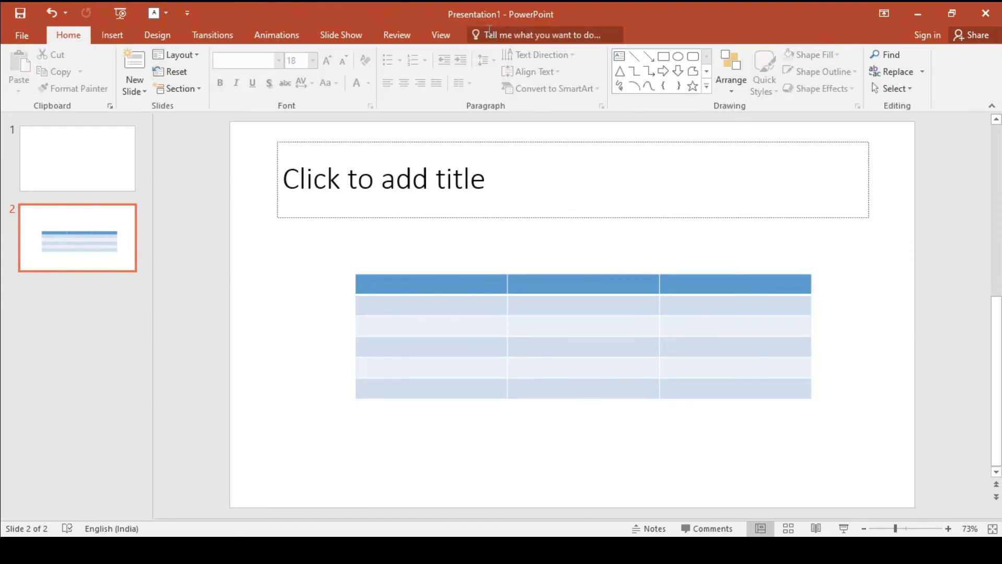
{"action": "left_click", "coordinate": [481, 313]}
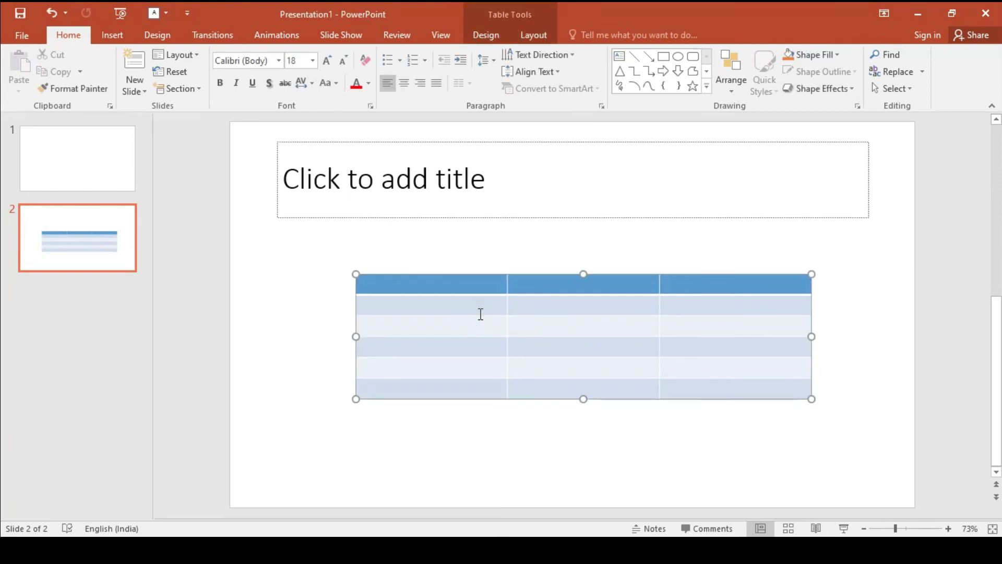
{"action": "left_click", "coordinate": [485, 35]}
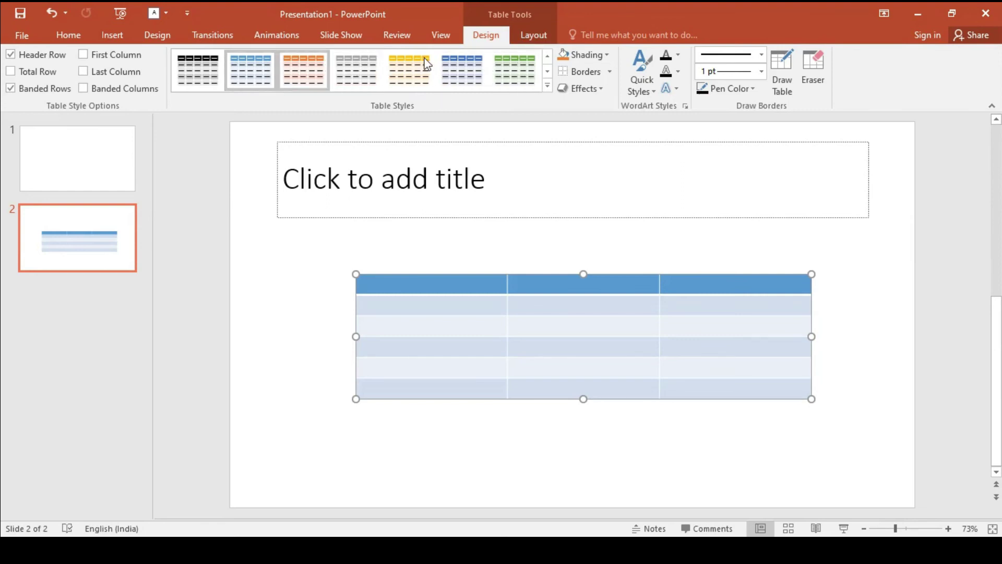
Try a medium blue and a solid blue style from the Table Styles gallery
{"action": "left_click", "coordinate": [548, 86]}
{"action": "scroll", "coordinate": [392, 296], "scroll_direction": "down", "scroll_amount": 3}
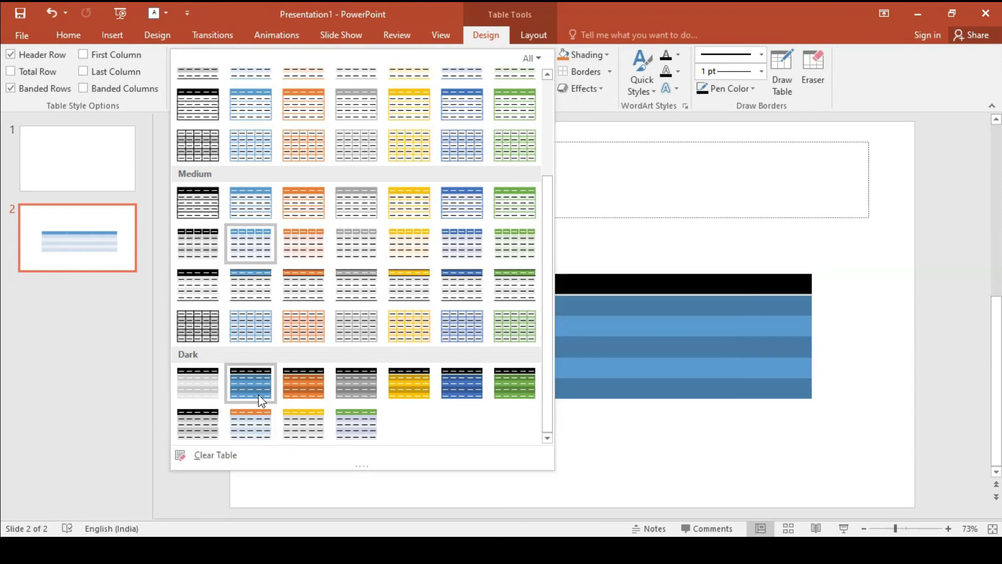
{"action": "left_click", "coordinate": [456, 213]}
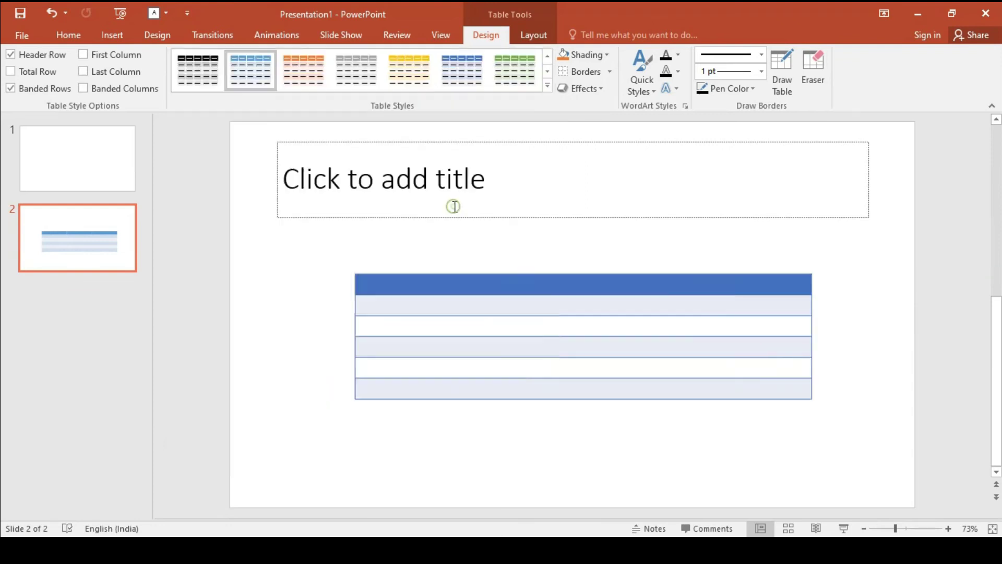
{"action": "left_click", "coordinate": [547, 86]}
{"action": "left_click", "coordinate": [462, 146]}
Type the header labels Name, Class and City into the first row
{"action": "left_click", "coordinate": [401, 283]}
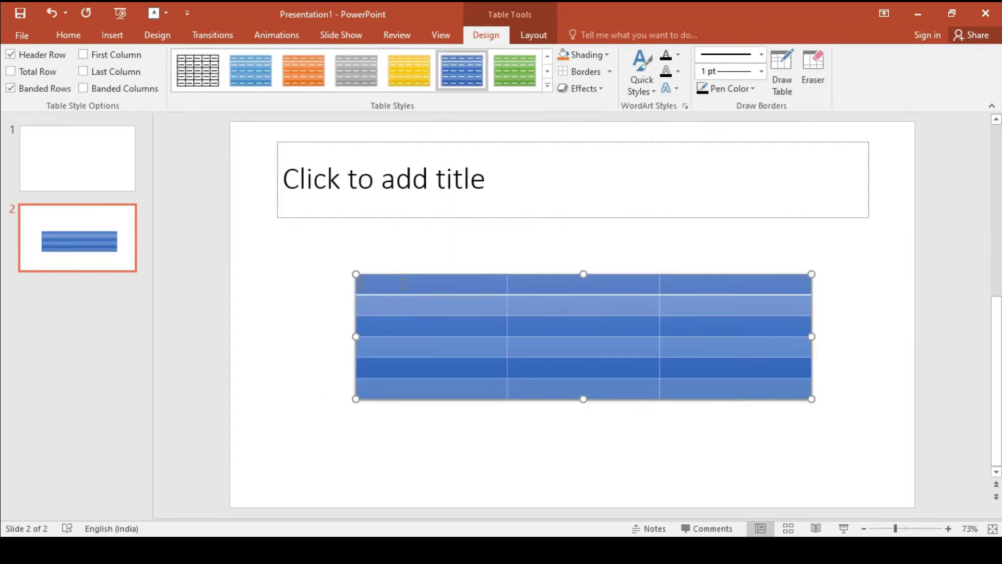
{"action": "type", "text": "Name"}
{"action": "type", "text": "Clas"}
{"action": "type", "text": "s"}
{"action": "type", "text": "City"}
{"action": "key", "text": "Tab"}
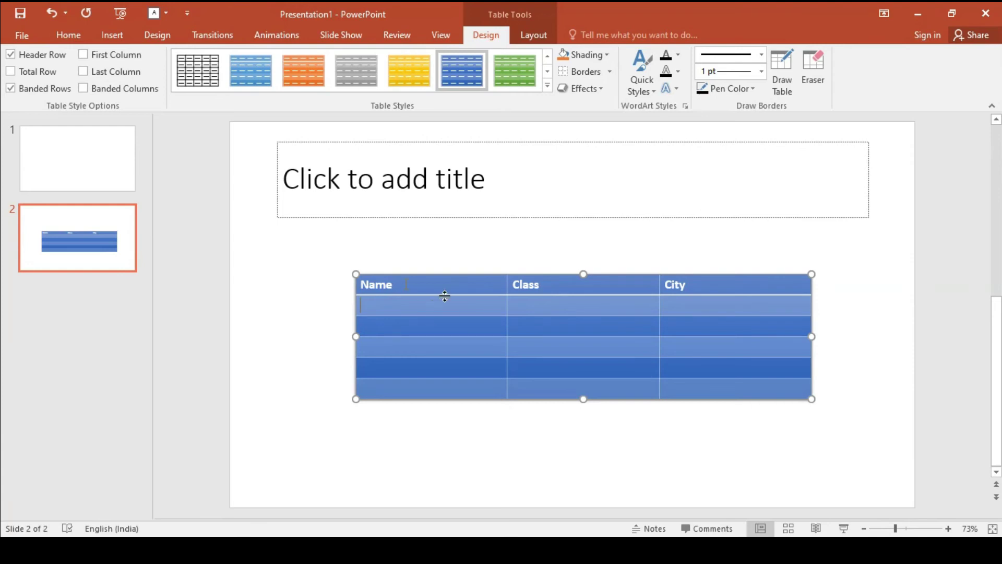
Apply Light Style 2 - Accent 5 and select the whole table
{"action": "left_click", "coordinate": [548, 86]}
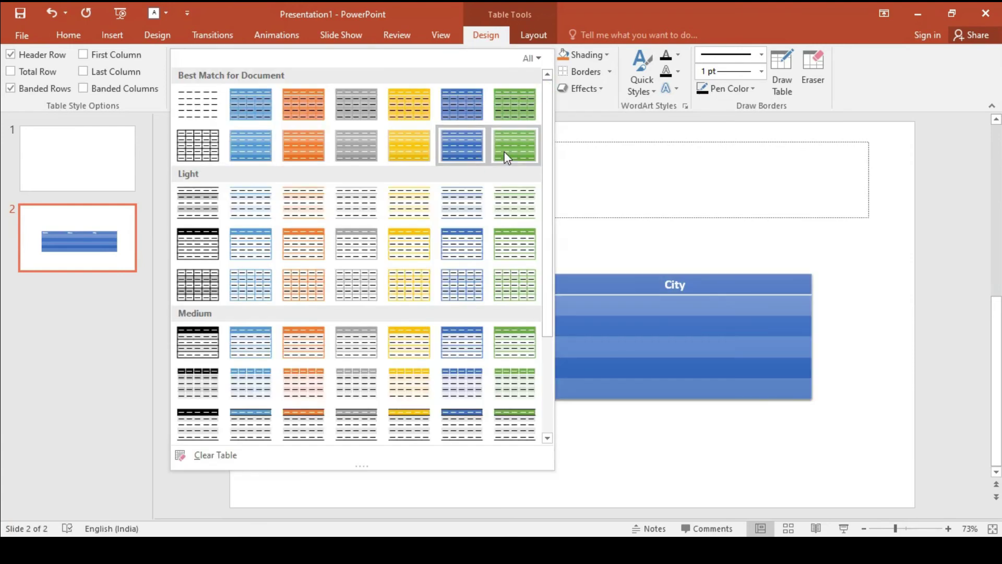
{"action": "left_click", "coordinate": [466, 243]}
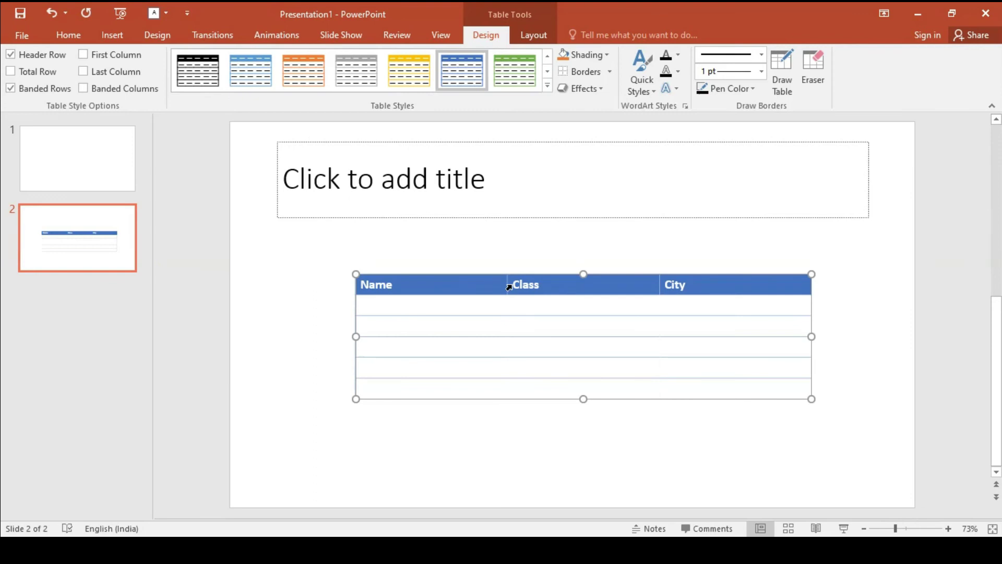
{"action": "left_click_drag", "start_coordinate": [415, 283], "coordinate": [769, 393]}
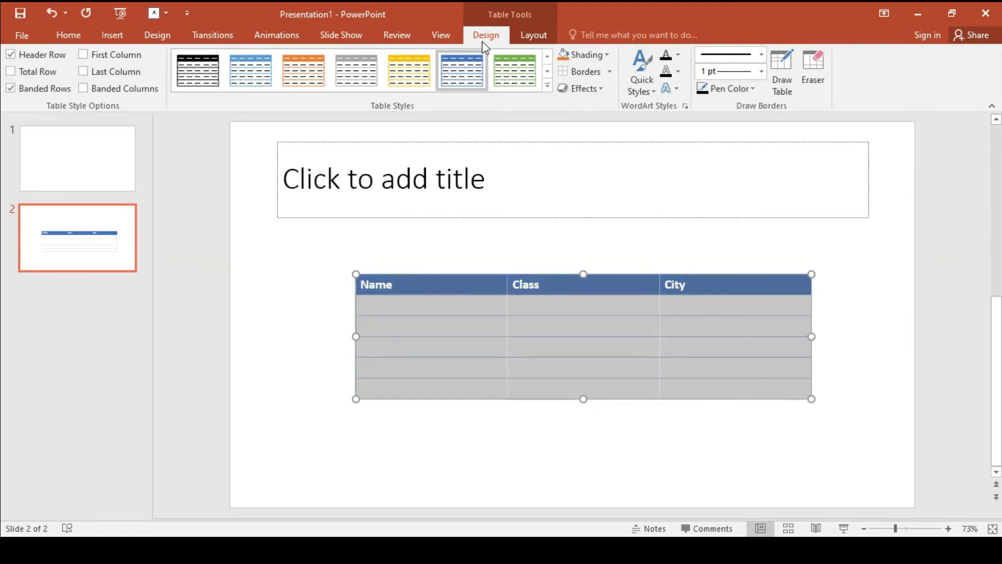
Give the table all borders, then remove every border again
{"action": "left_click", "coordinate": [609, 73]}
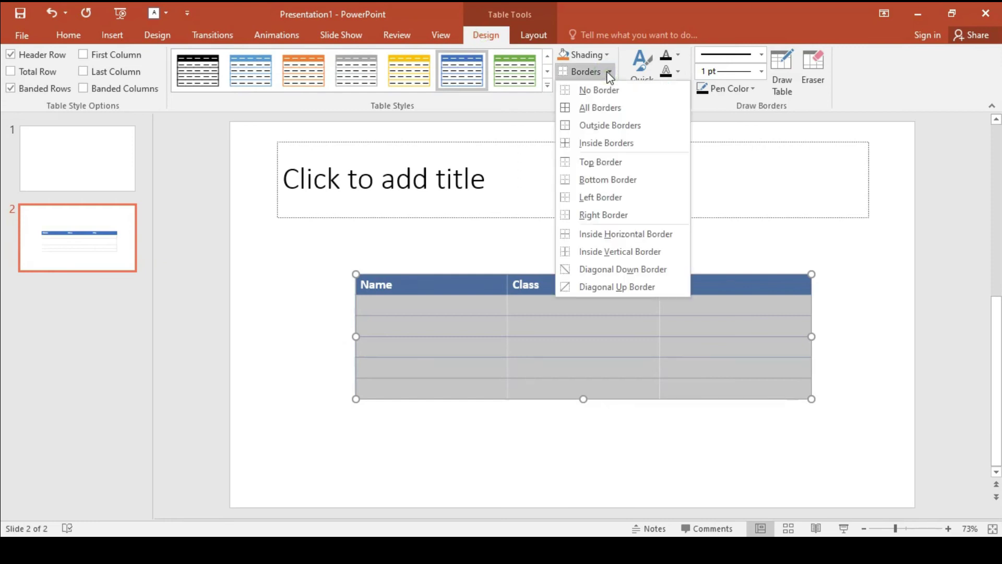
{"action": "left_click", "coordinate": [610, 109]}
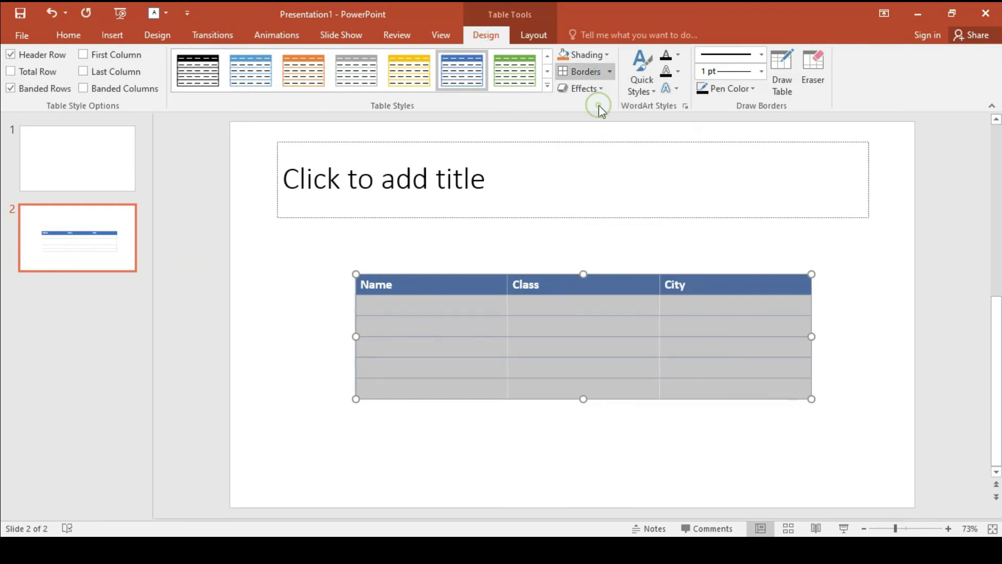
{"action": "left_click", "coordinate": [609, 72]}
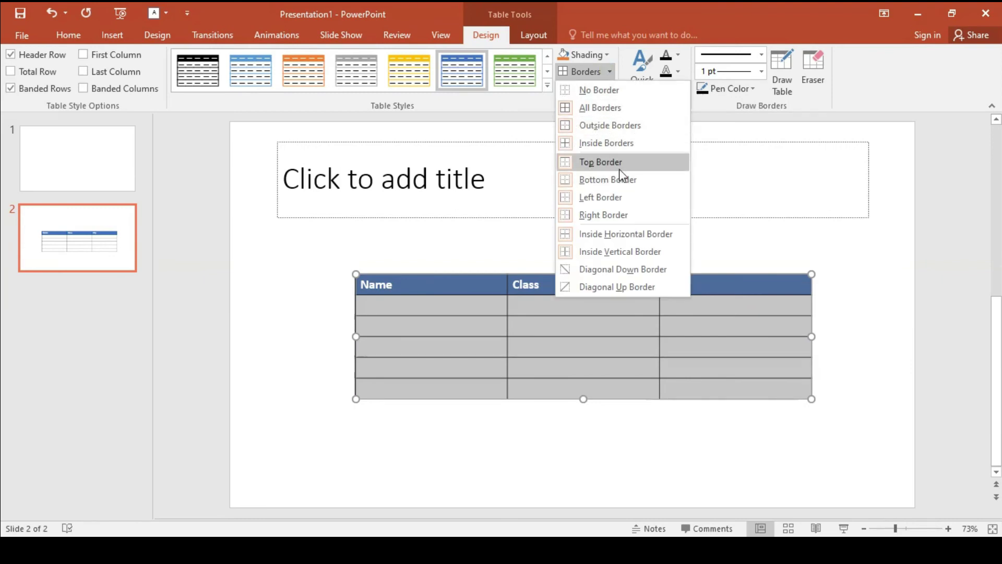
{"action": "left_click", "coordinate": [599, 93]}
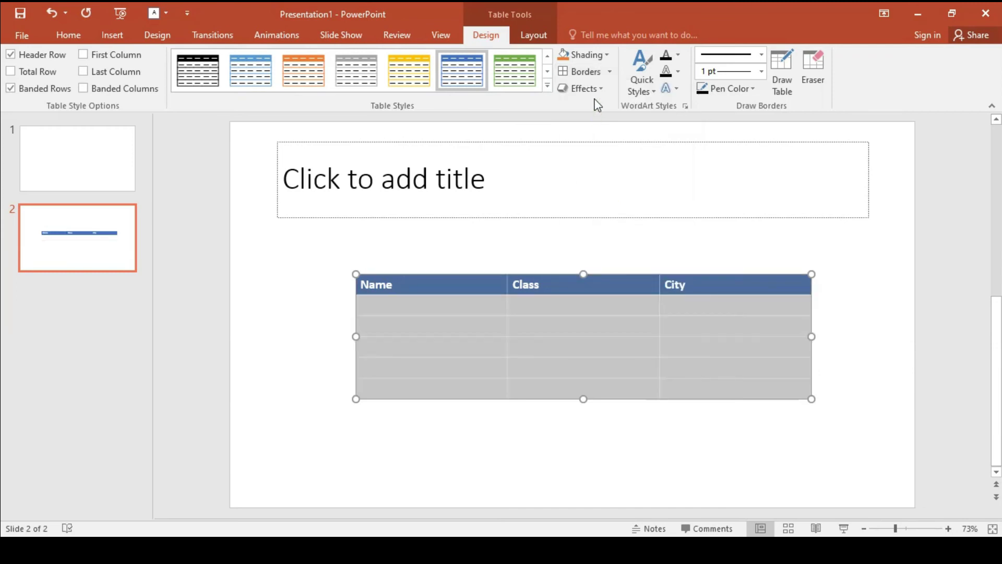
Try a light blue fill, undo it, and add a shadow effect to the table
{"action": "left_click", "coordinate": [607, 54]}
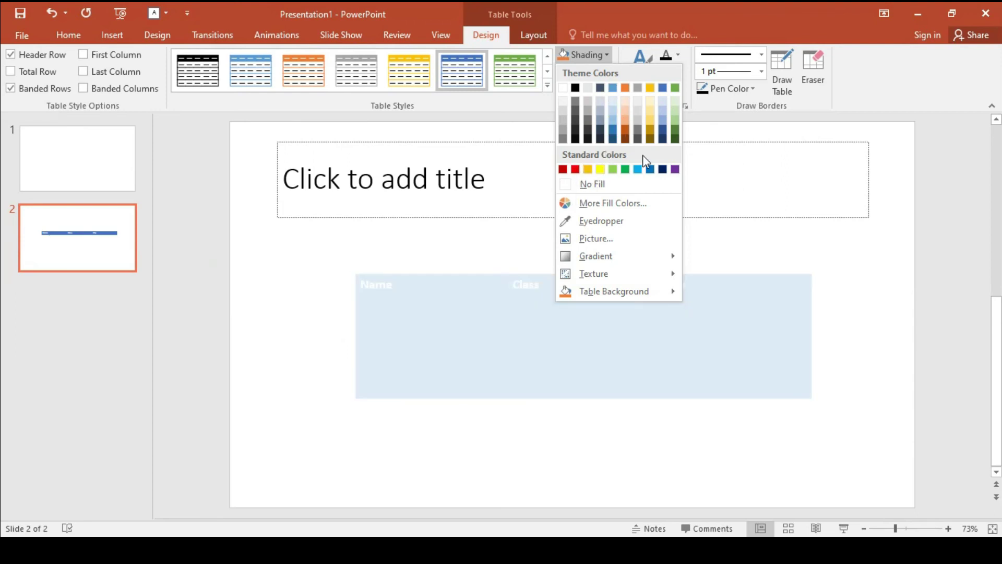
{"action": "left_click", "coordinate": [637, 169]}
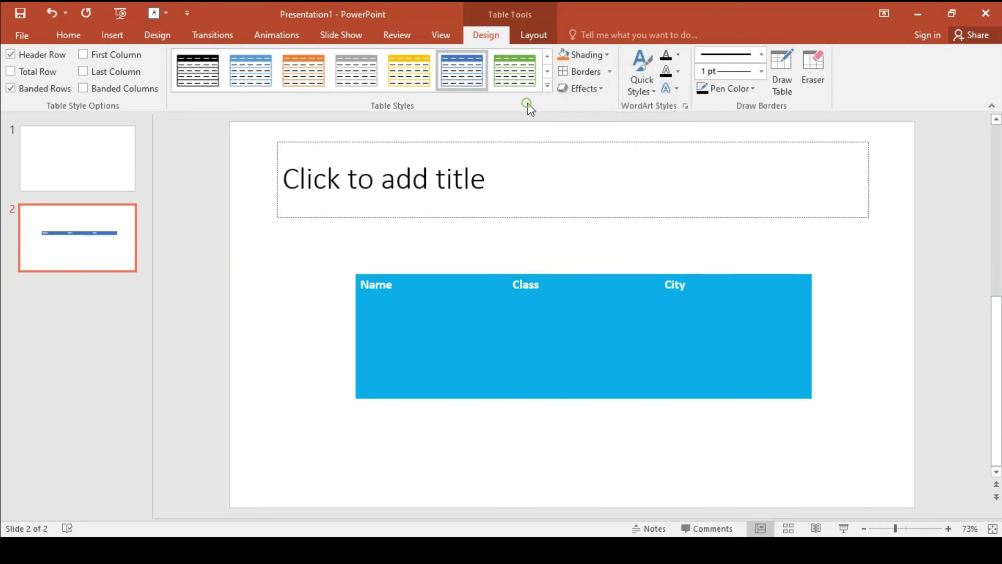
{"action": "key", "text": "ctrl+z"}
{"action": "left_click", "coordinate": [601, 93]}
{"action": "mouse_move", "coordinate": [606, 149]}
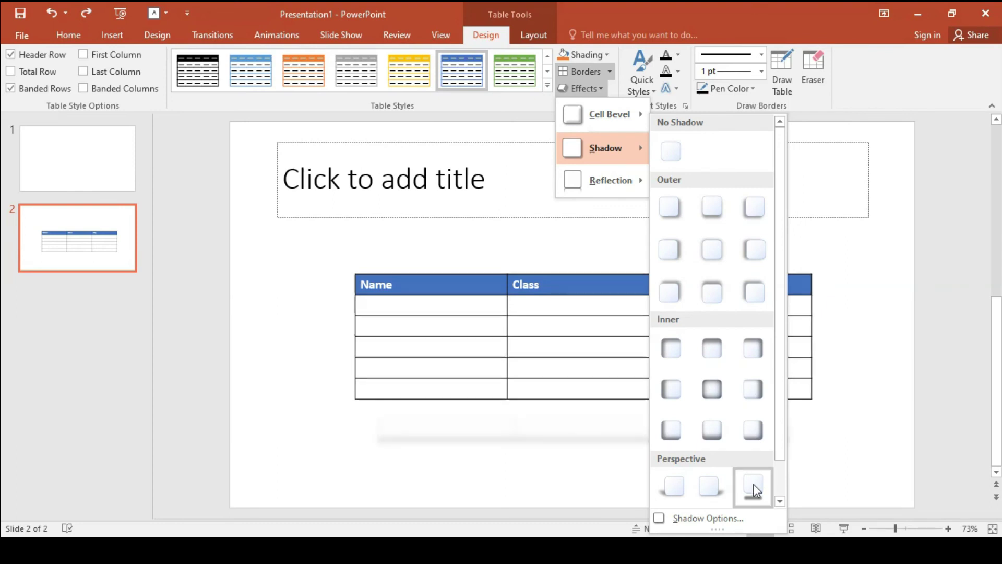
{"action": "left_click", "coordinate": [670, 348]}
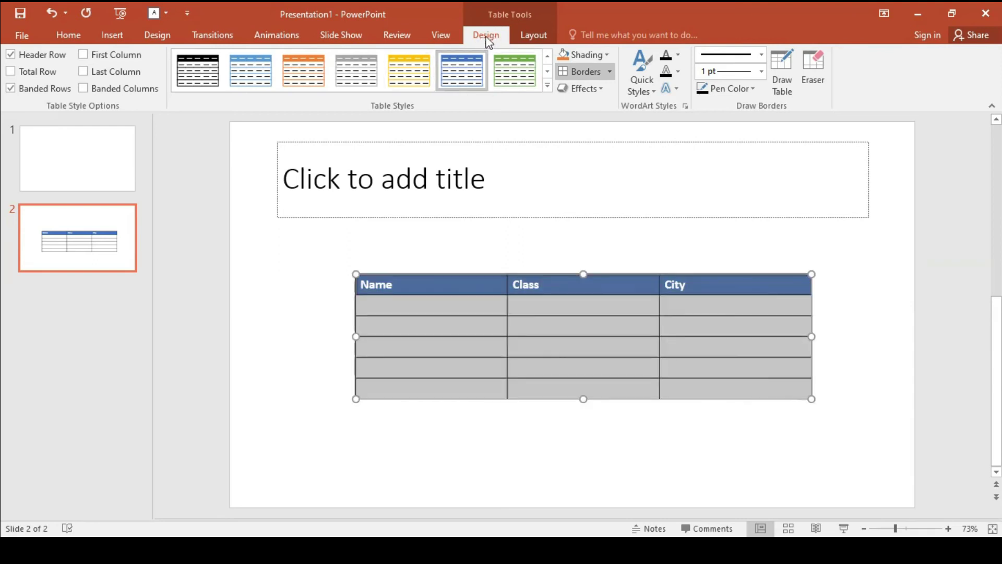
Apply a blue style from the full Table Styles gallery and show the table Layout settings
{"action": "left_click", "coordinate": [550, 88]}
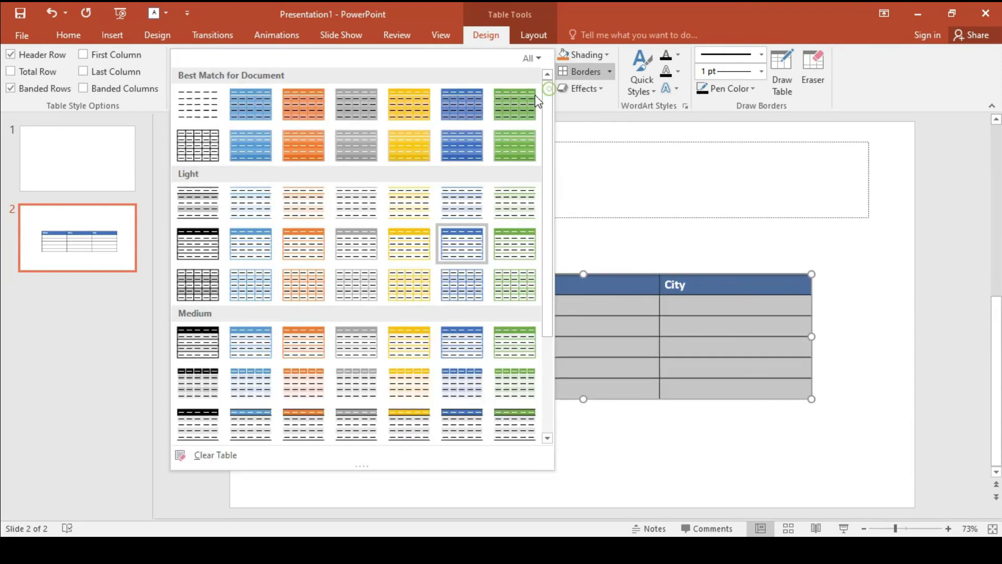
{"action": "left_click", "coordinate": [256, 356]}
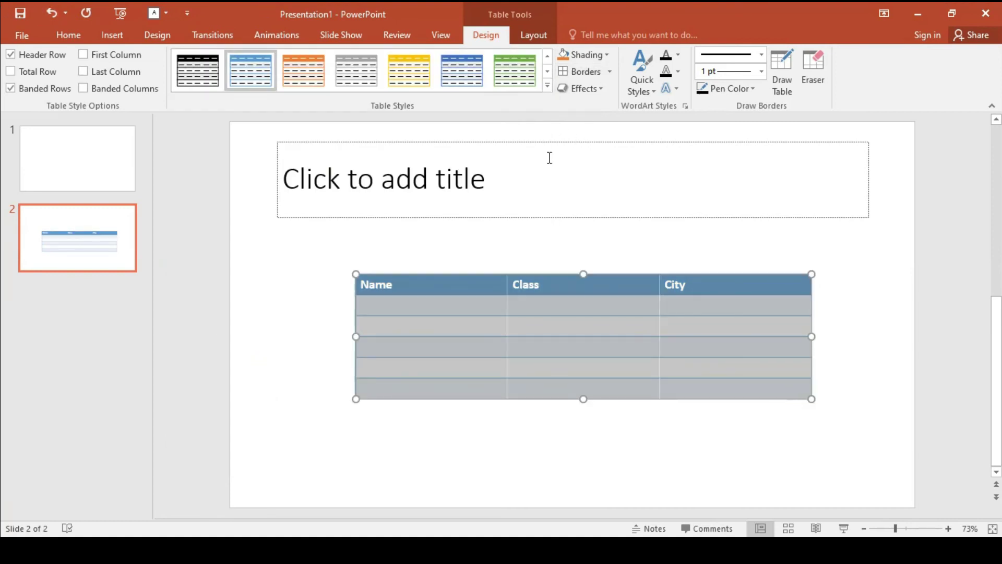
{"action": "left_click", "coordinate": [533, 35]}
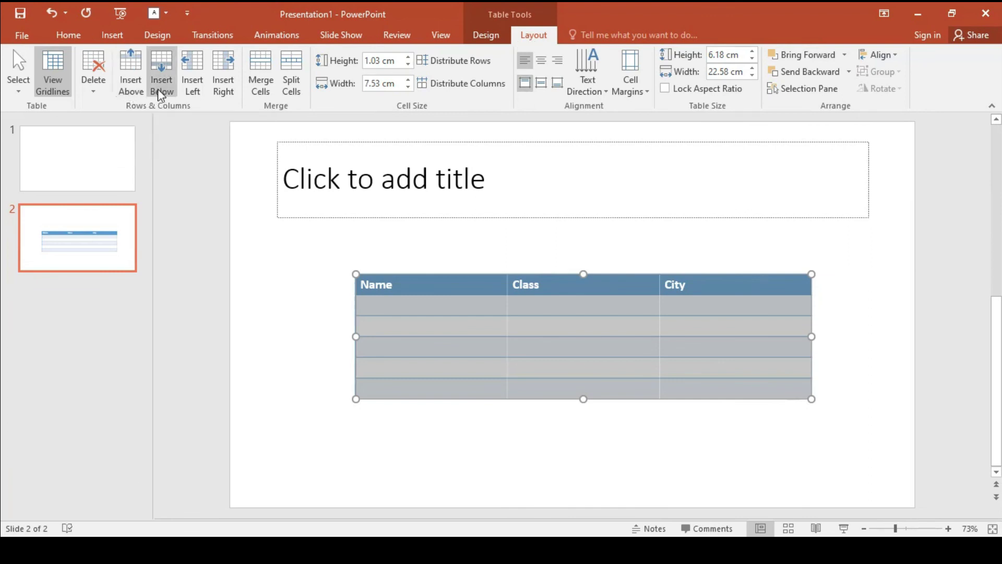
Add two rows above and two rows below the current table row
{"action": "left_click", "coordinate": [455, 315]}
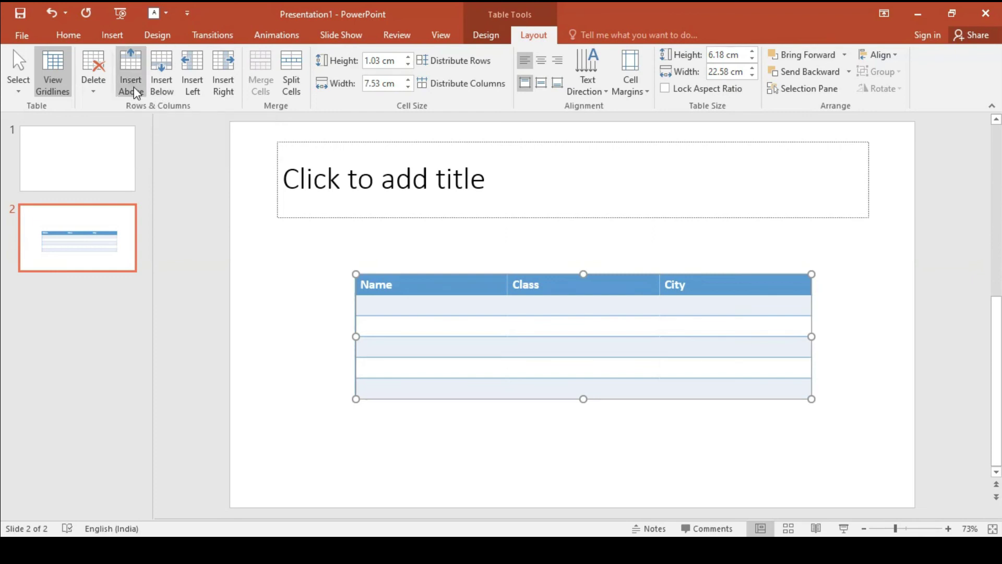
{"action": "left_click", "coordinate": [136, 94]}
{"action": "left_click", "coordinate": [136, 94]}
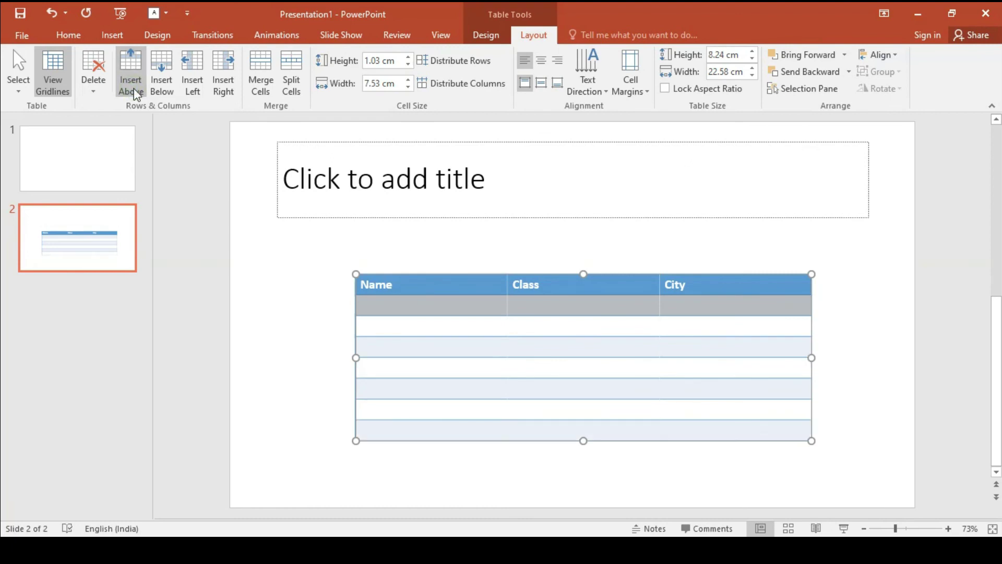
{"action": "left_click", "coordinate": [165, 94]}
{"action": "left_click", "coordinate": [165, 94]}
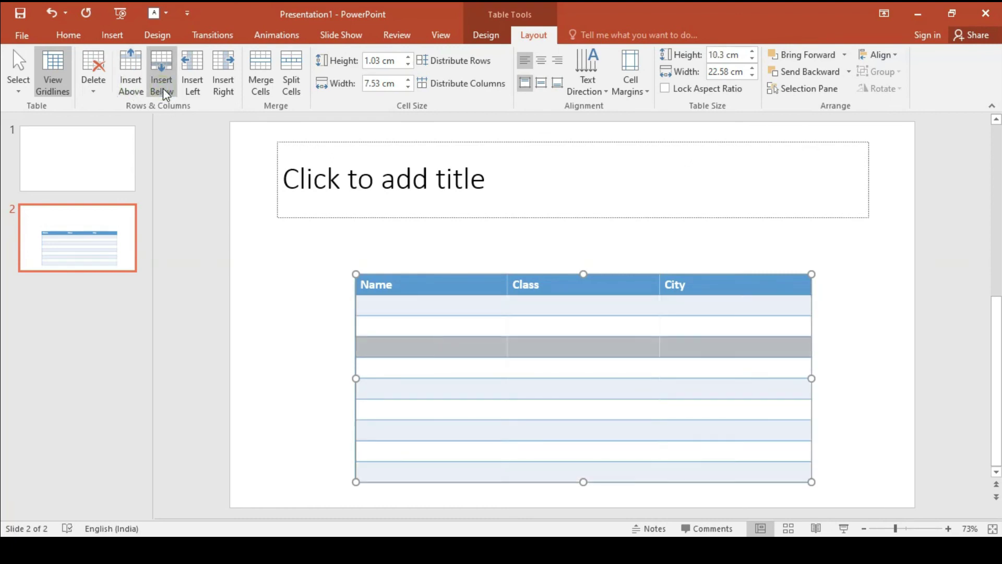
Insert five blank columns between the Name and Class columns
{"action": "left_click", "coordinate": [432, 304]}
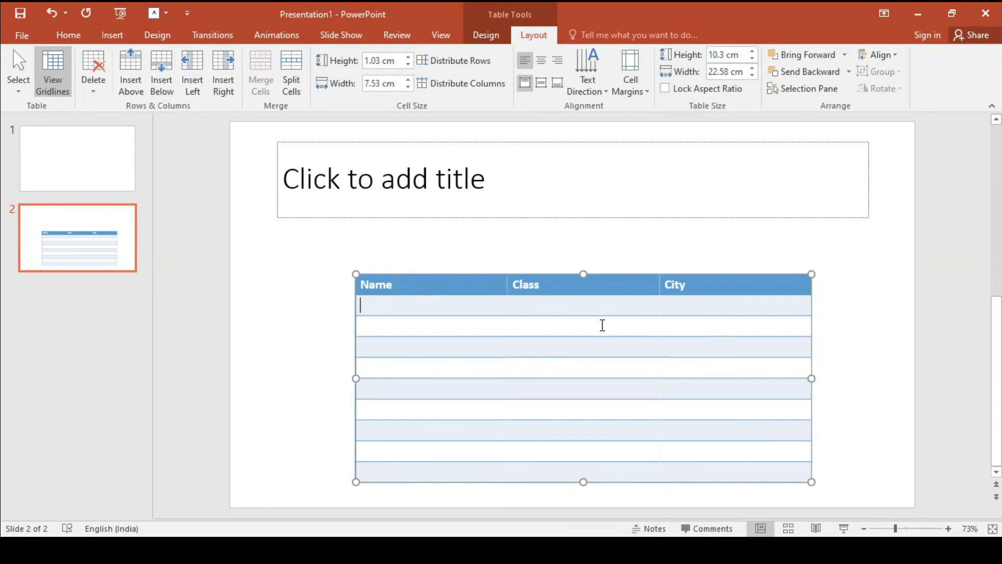
{"action": "left_click", "coordinate": [562, 301]}
{"action": "left_click", "coordinate": [191, 91]}
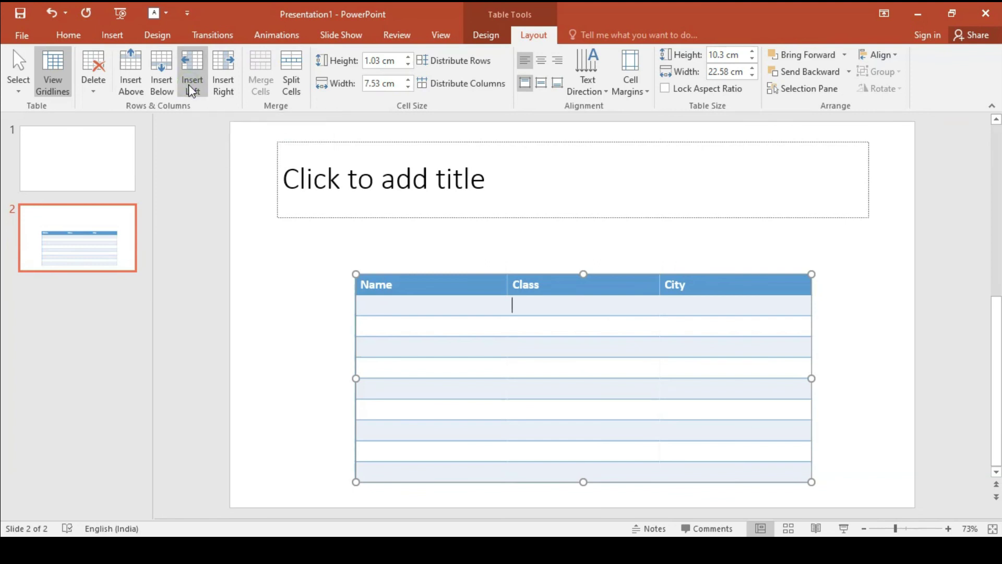
{"action": "left_click", "coordinate": [230, 94]}
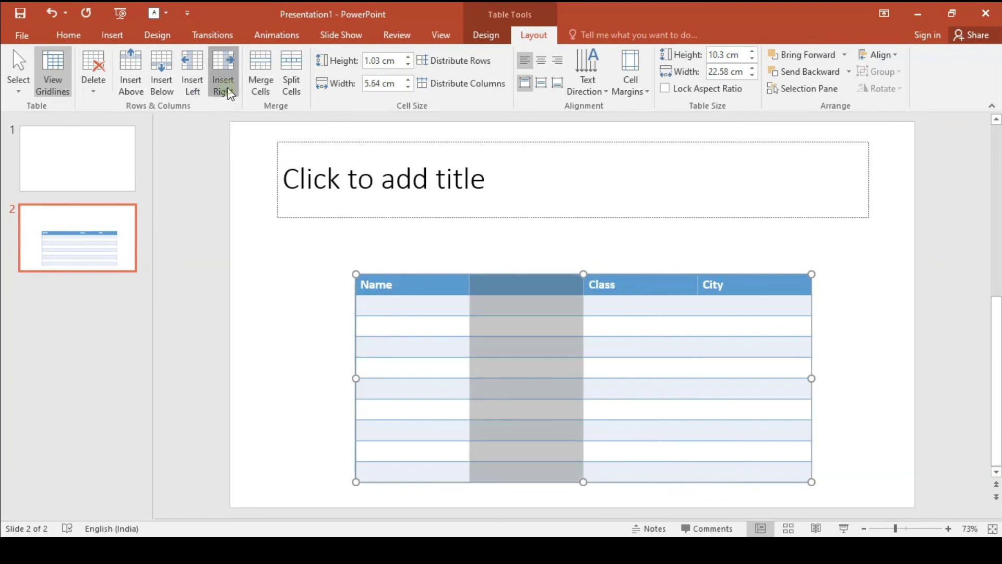
{"action": "left_click", "coordinate": [200, 86]}
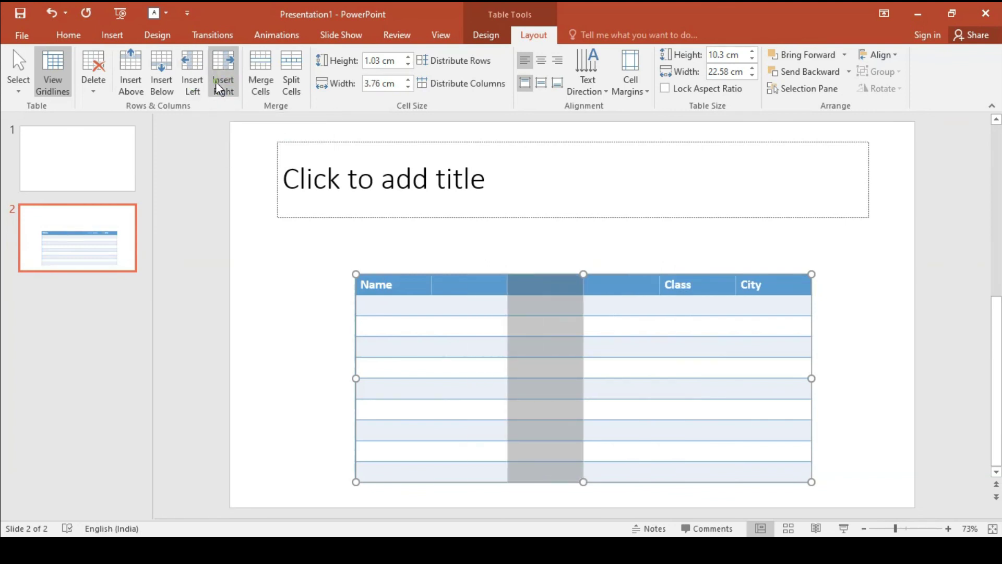
{"action": "left_click", "coordinate": [200, 87]}
{"action": "left_click", "coordinate": [200, 86]}
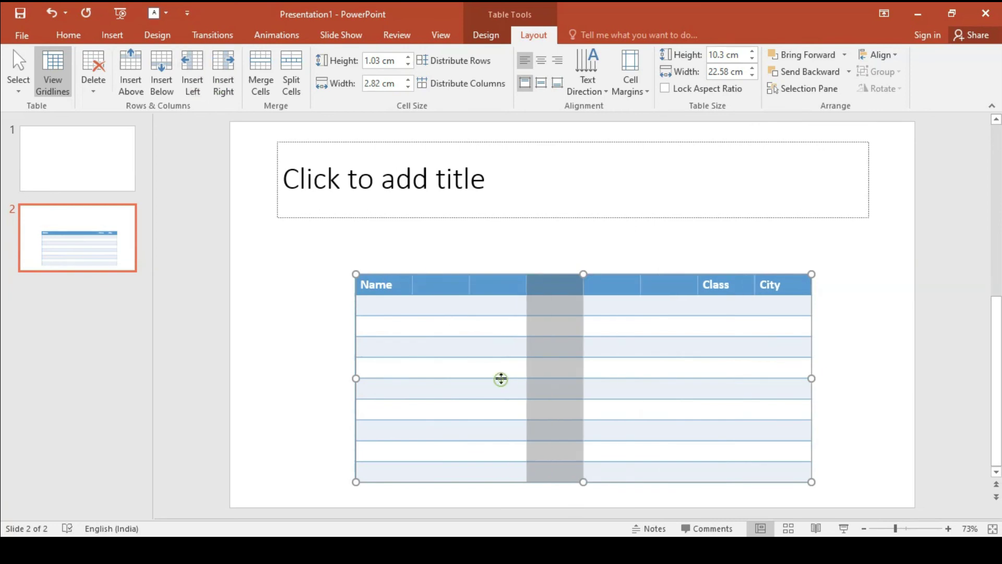
{"action": "left_click", "coordinate": [507, 306]}
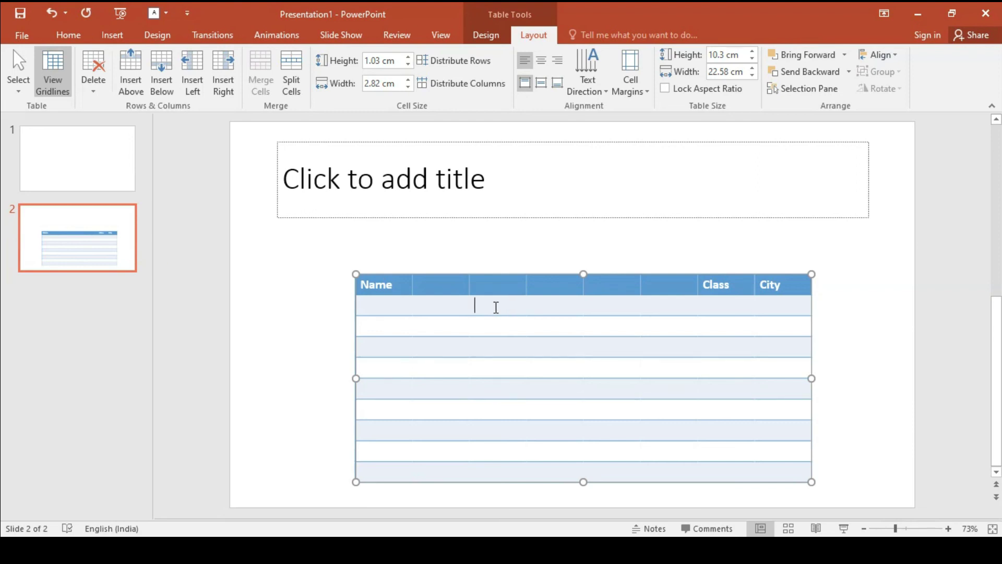
Merge the five blank header cells into one and apply All Borders to every cell
{"action": "left_click_drag", "start_coordinate": [436, 285], "coordinate": [665, 286]}
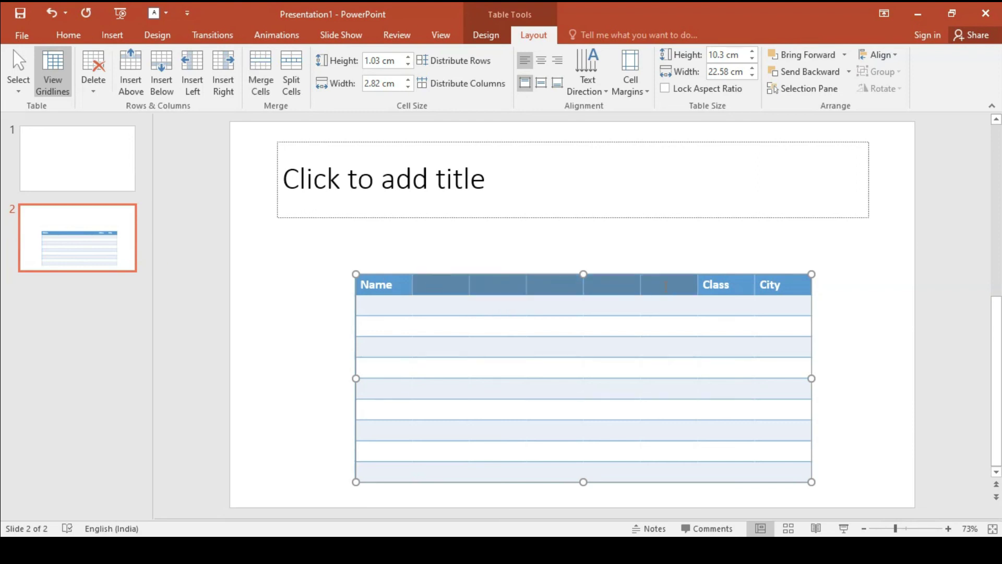
{"action": "left_click", "coordinate": [262, 89]}
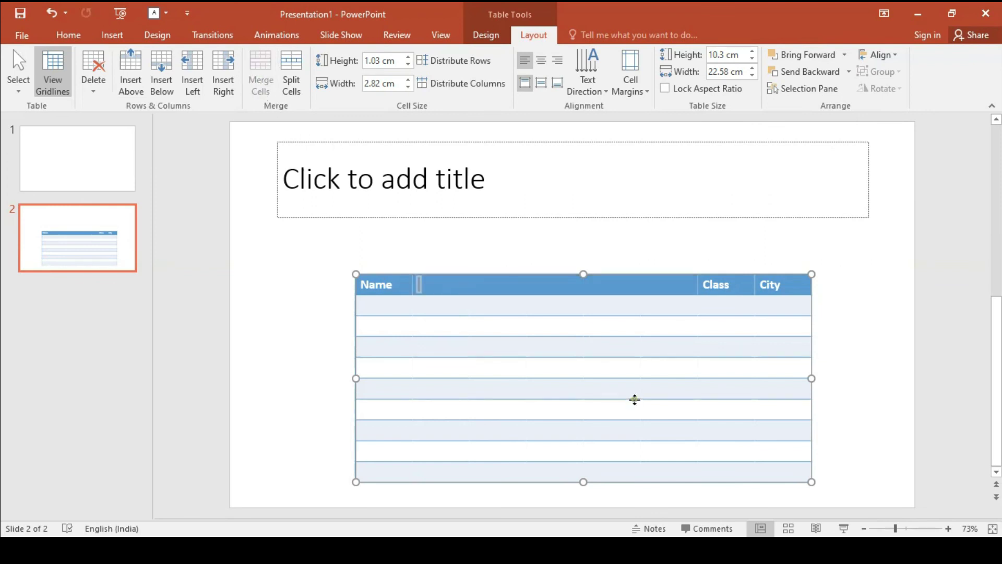
{"action": "mouse_move", "coordinate": [401, 286]}
{"action": "left_mouse_down"}
{"action": "mouse_move", "coordinate": [734, 465]}
{"action": "mouse_move", "coordinate": [780, 474]}
{"action": "left_mouse_up"}
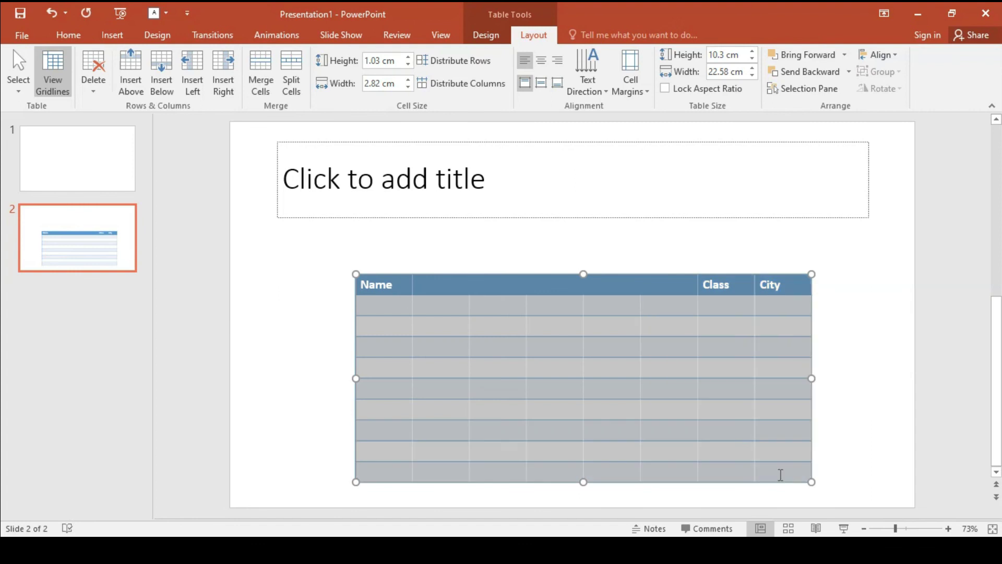
{"action": "left_click", "coordinate": [486, 34]}
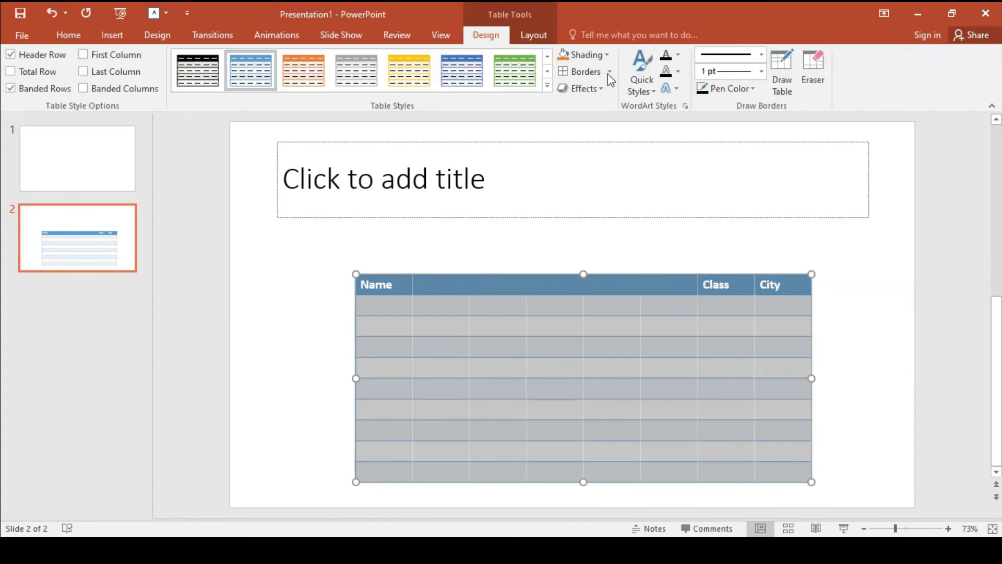
{"action": "left_click", "coordinate": [587, 73]}
{"action": "left_click", "coordinate": [588, 367]}
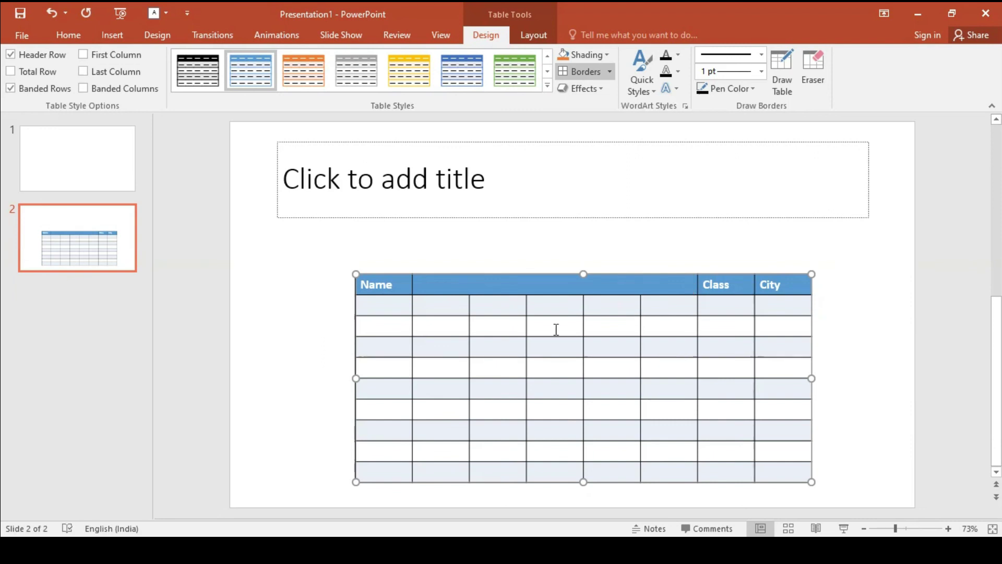
{"action": "left_click_drag", "start_coordinate": [499, 307], "coordinate": [514, 414]}
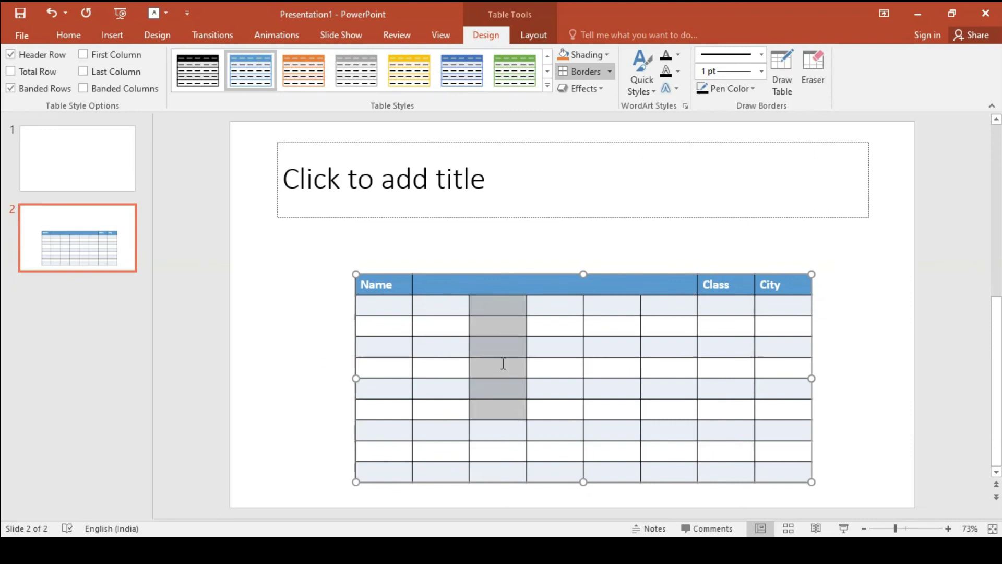
Merge the six selected cells into one and delete the selected column
{"action": "left_click", "coordinate": [534, 35]}
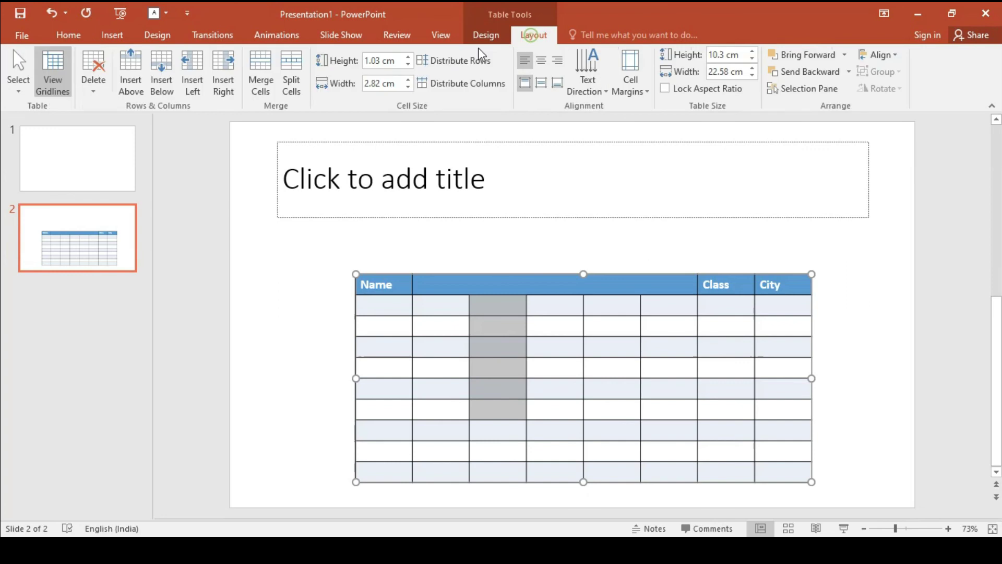
{"action": "left_click", "coordinate": [260, 79]}
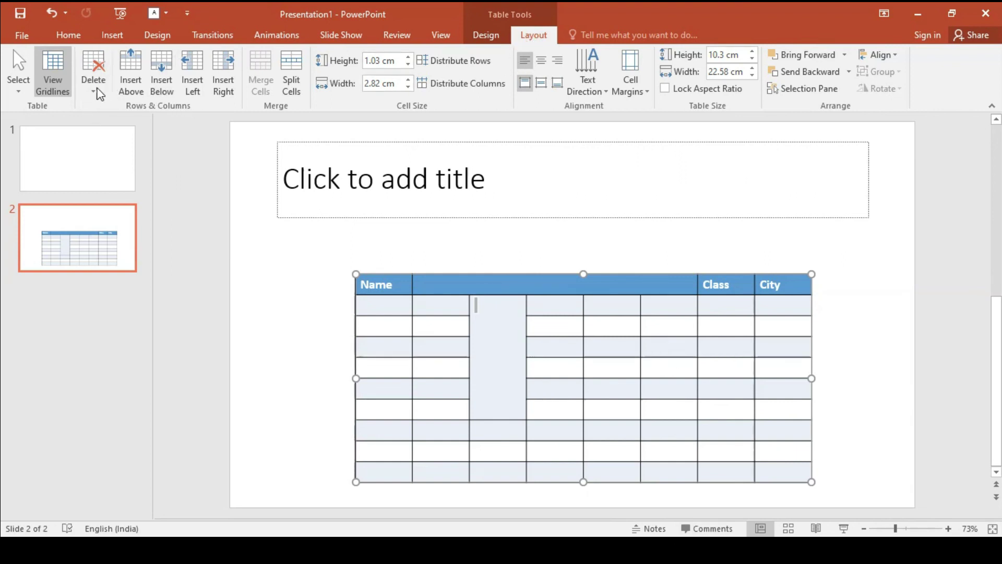
{"action": "left_click", "coordinate": [95, 92]}
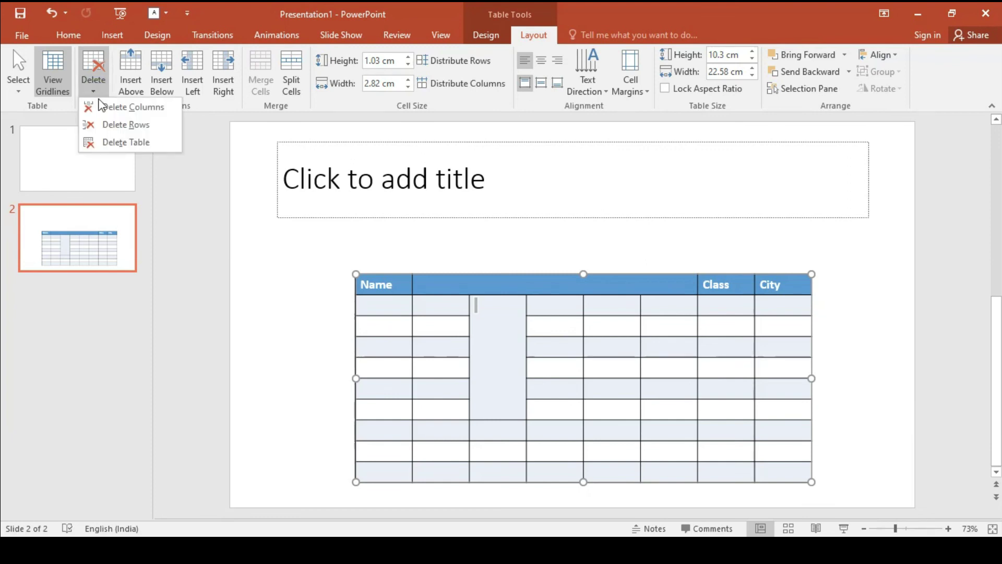
{"action": "left_click", "coordinate": [128, 108]}
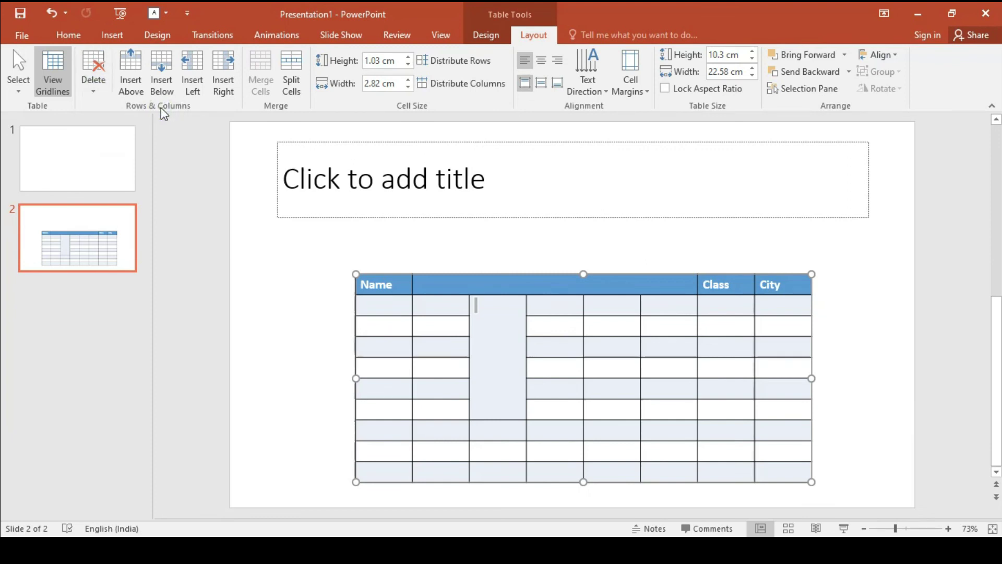
Delete the Name/Class/City header row, another row, then the entire table
{"action": "left_click", "coordinate": [94, 92]}
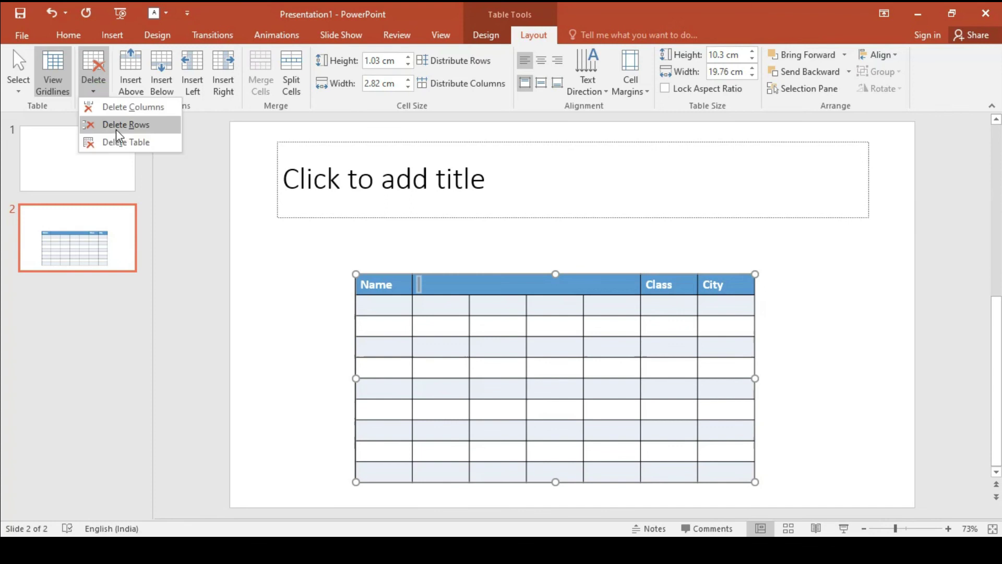
{"action": "left_click", "coordinate": [123, 124]}
{"action": "left_click", "coordinate": [94, 88]}
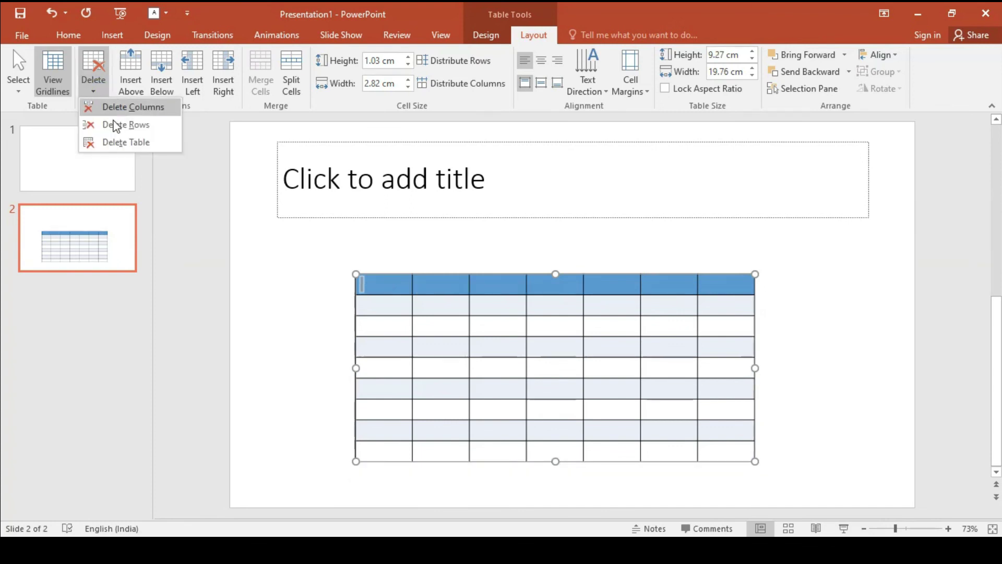
{"action": "left_click", "coordinate": [149, 148]}
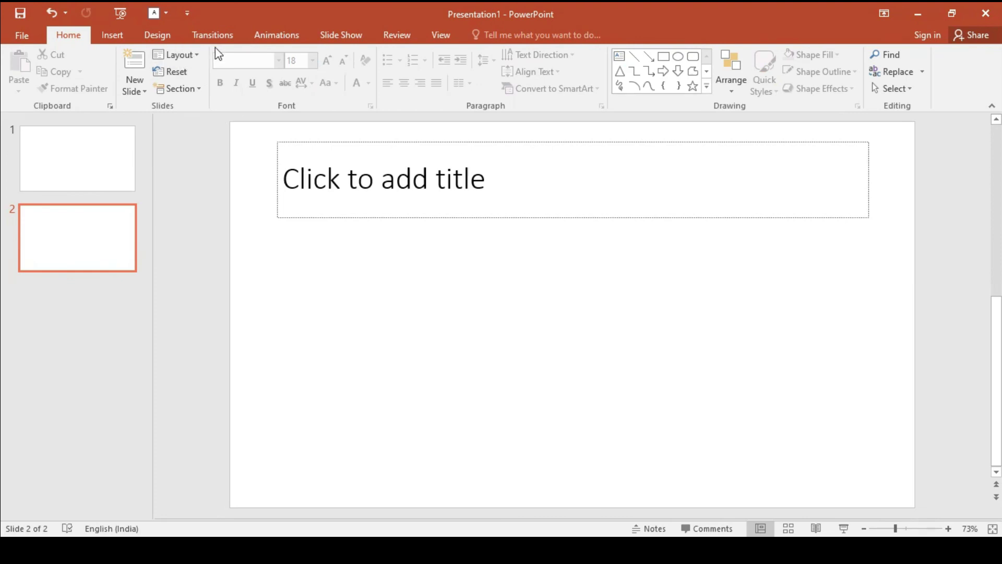
Insert a 6x5 table and drag it below the slide 2 title placeholder
{"action": "left_click", "coordinate": [112, 37]}
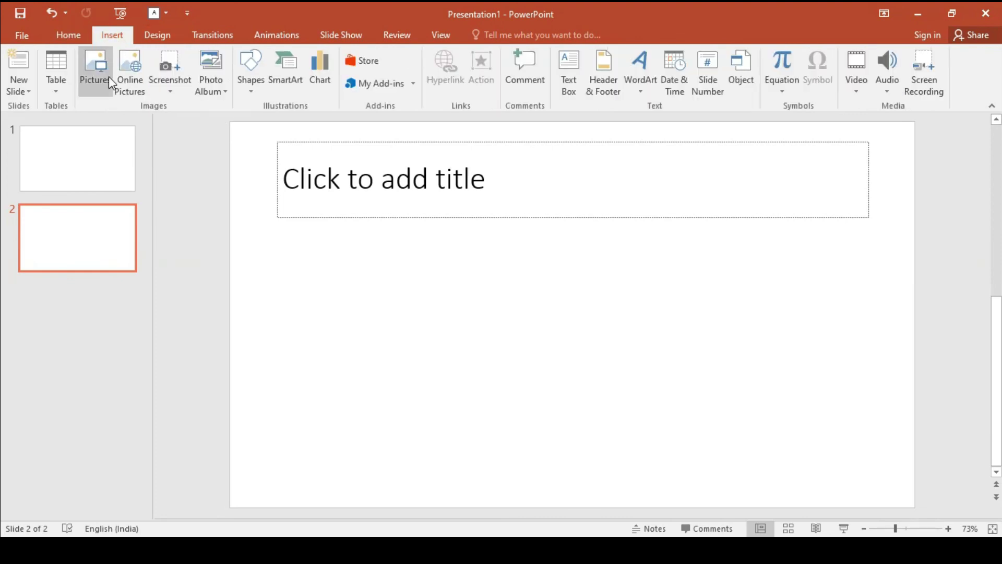
{"action": "left_click", "coordinate": [71, 93]}
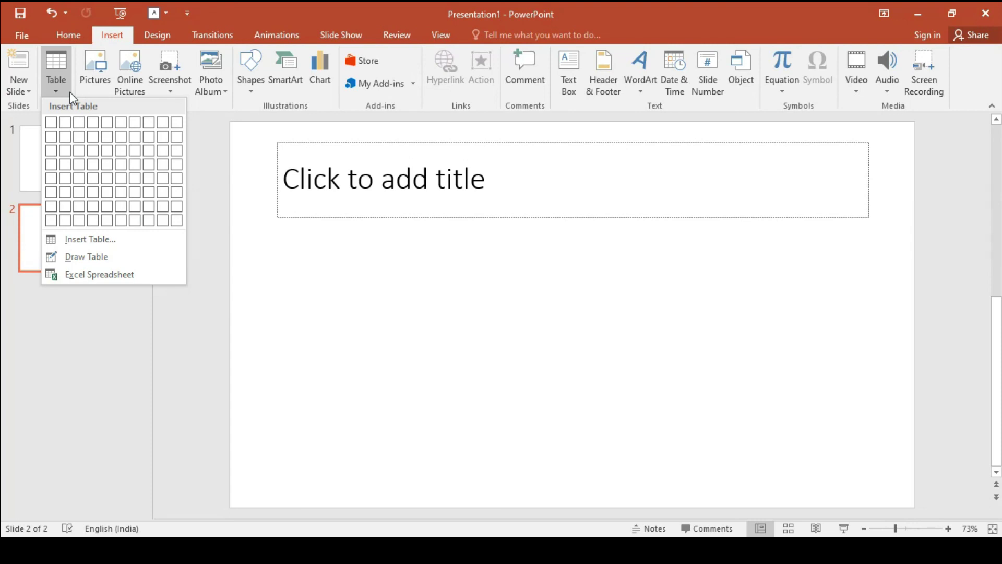
{"action": "left_click", "coordinate": [120, 179]}
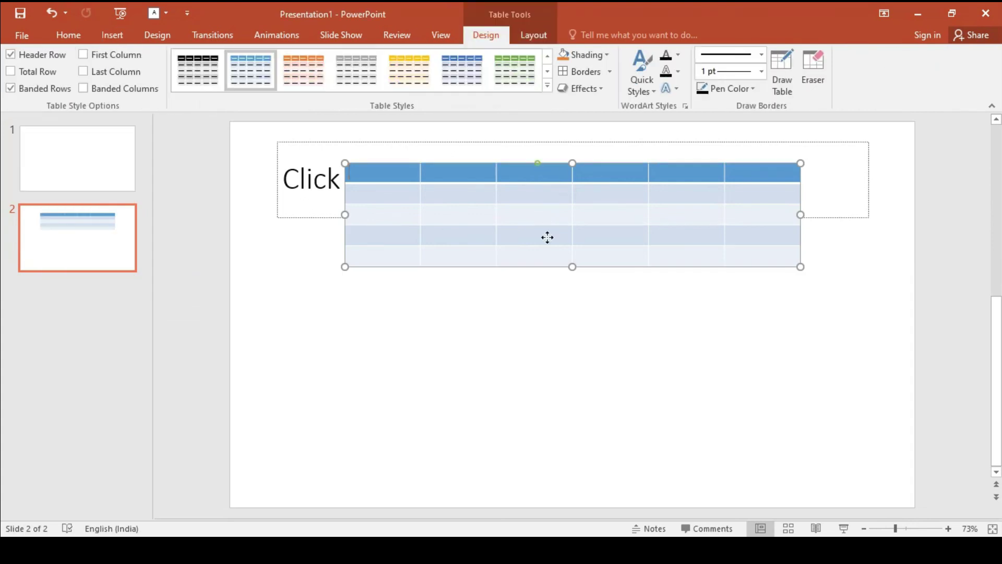
{"action": "left_click_drag", "start_coordinate": [547, 237], "coordinate": [554, 353]}
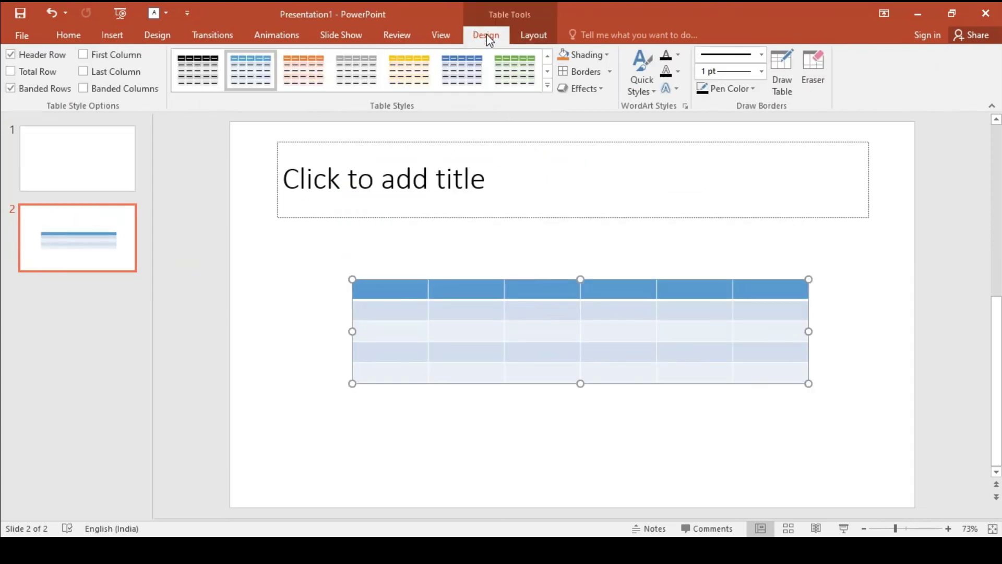